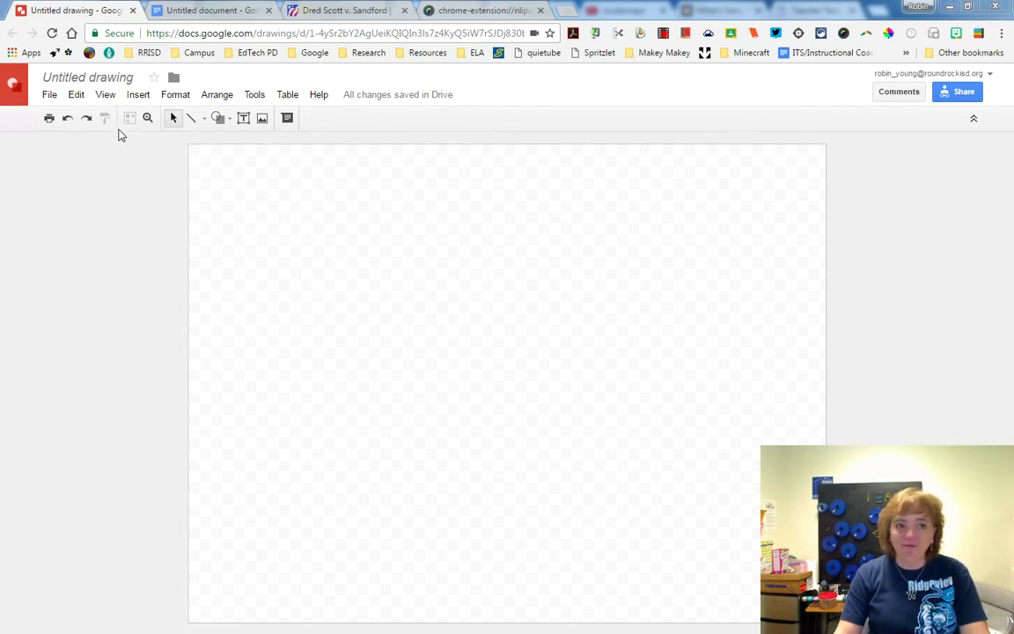
Open the Insert menu of the blank untitled drawing.
{"action": "left_click", "coordinate": [140, 96]}
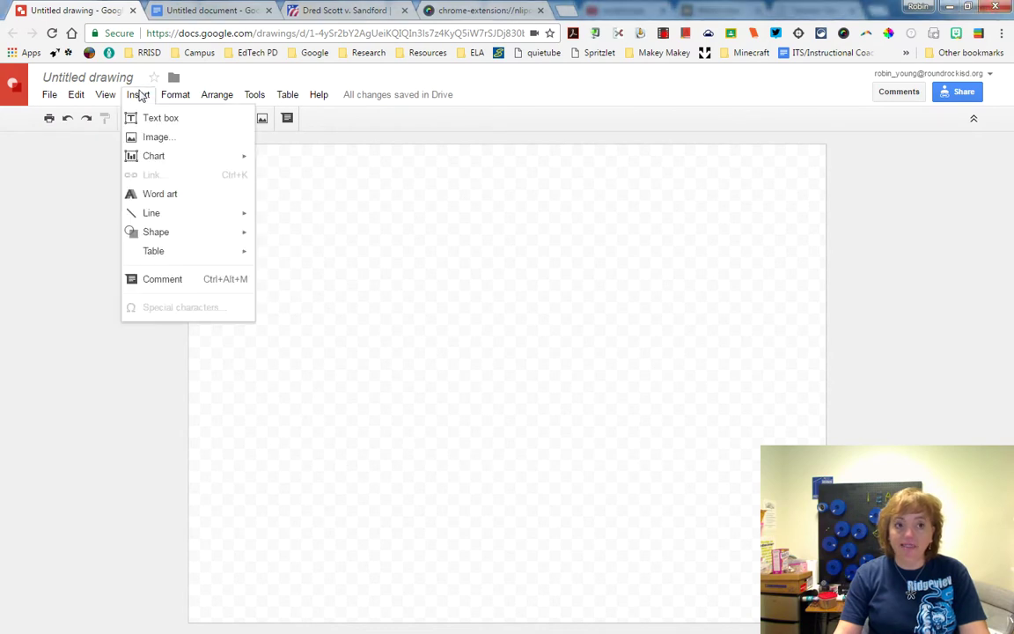
Insert a webcam snapshot of the open book page showing its highlighted passage.
{"action": "left_click", "coordinate": [155, 139]}
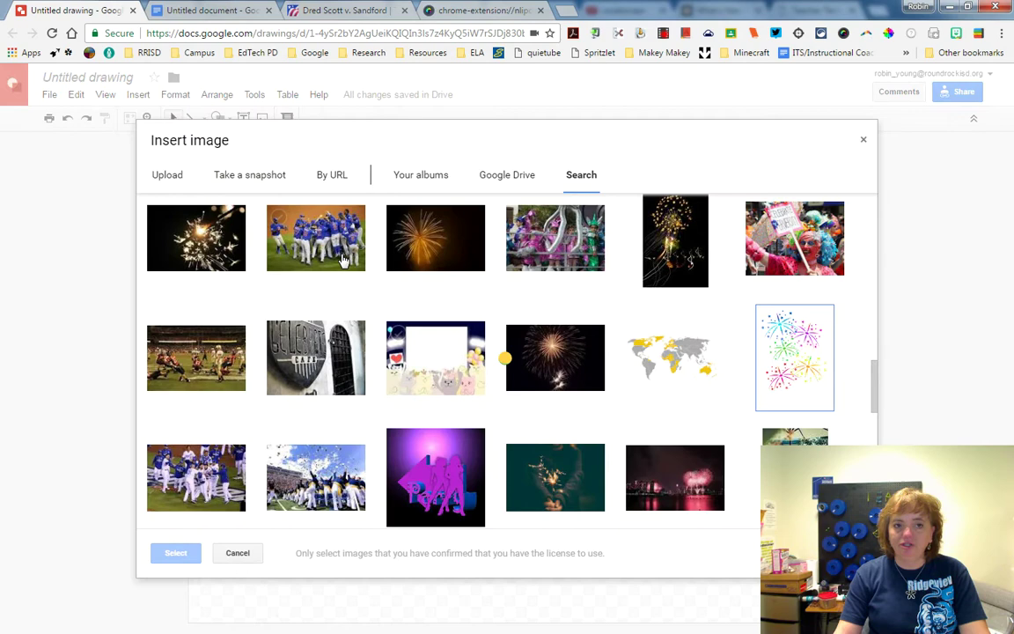
{"action": "left_click", "coordinate": [257, 177]}
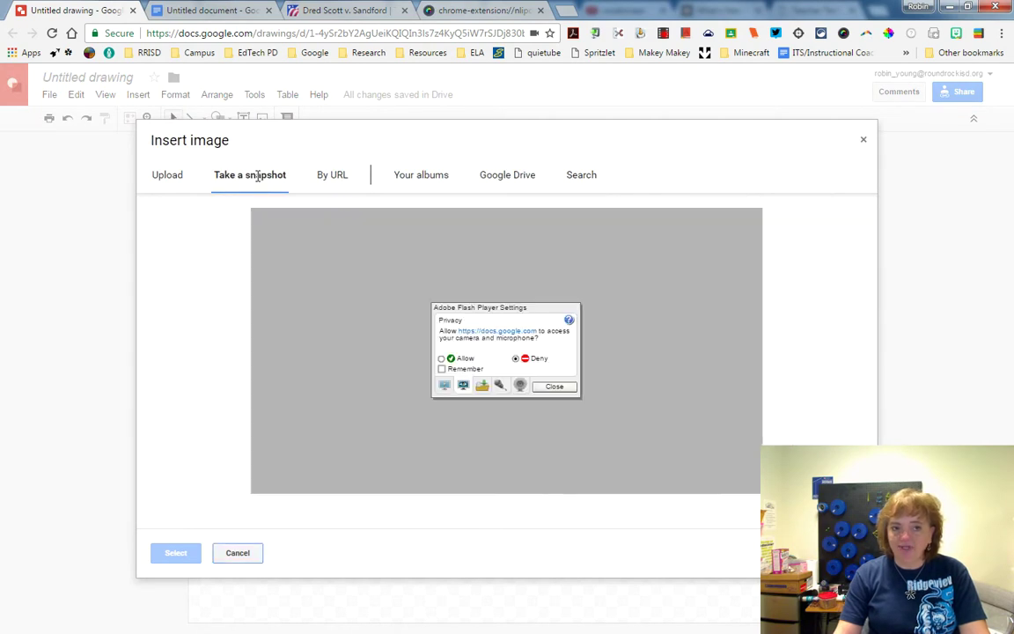
{"action": "left_click", "coordinate": [442, 359]}
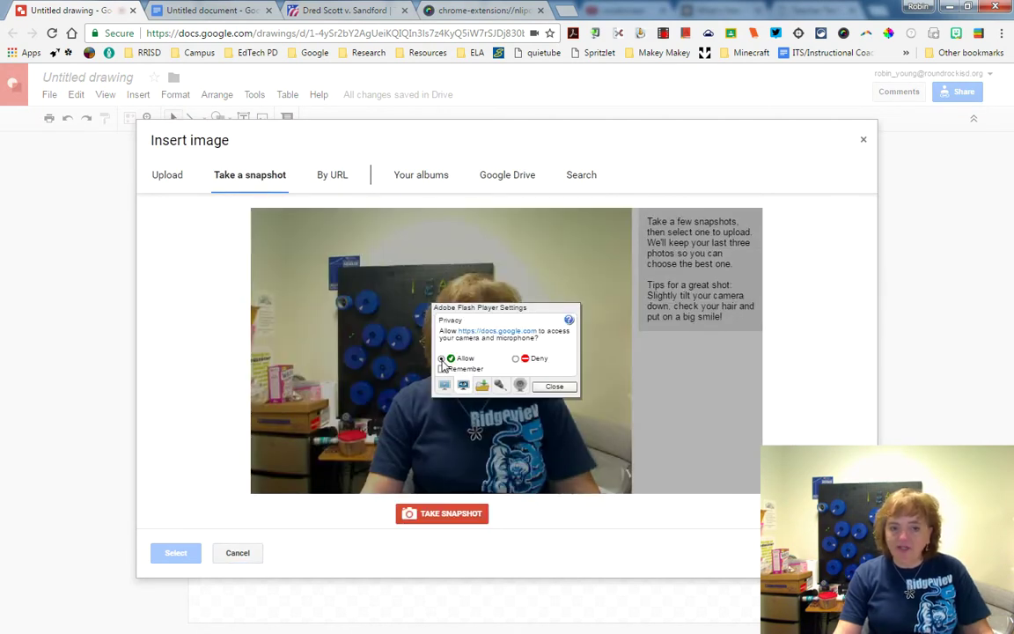
{"action": "left_click", "coordinate": [561, 390]}
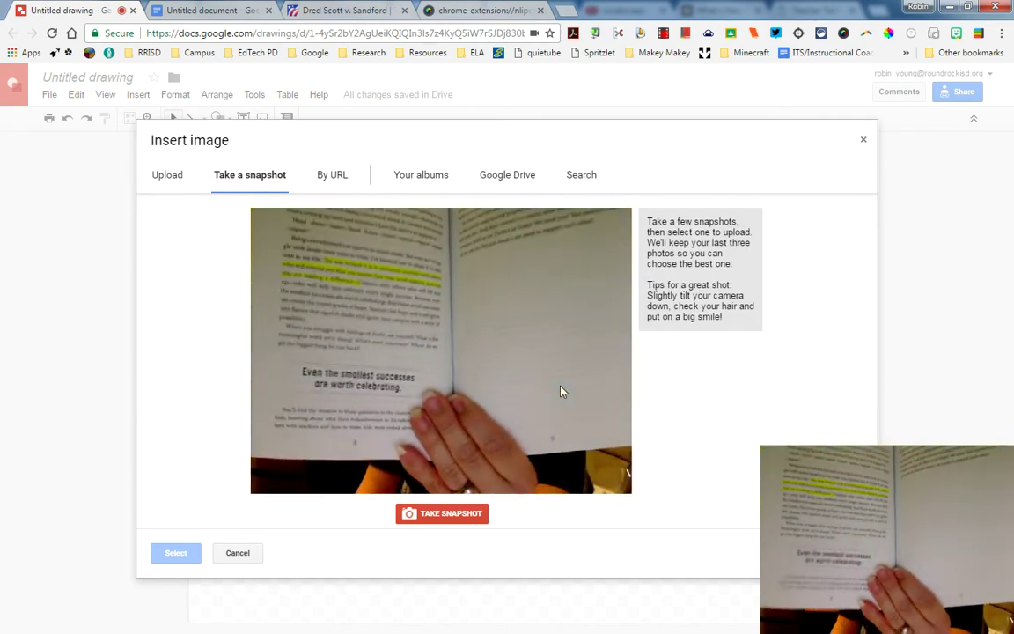
{"action": "left_click", "coordinate": [449, 513]}
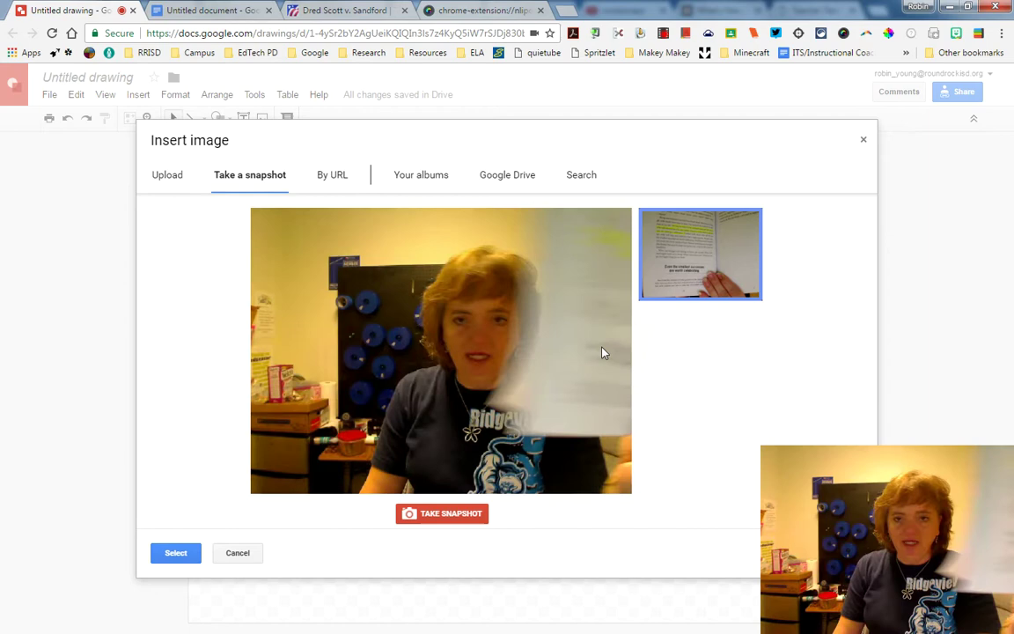
{"action": "left_click", "coordinate": [194, 551]}
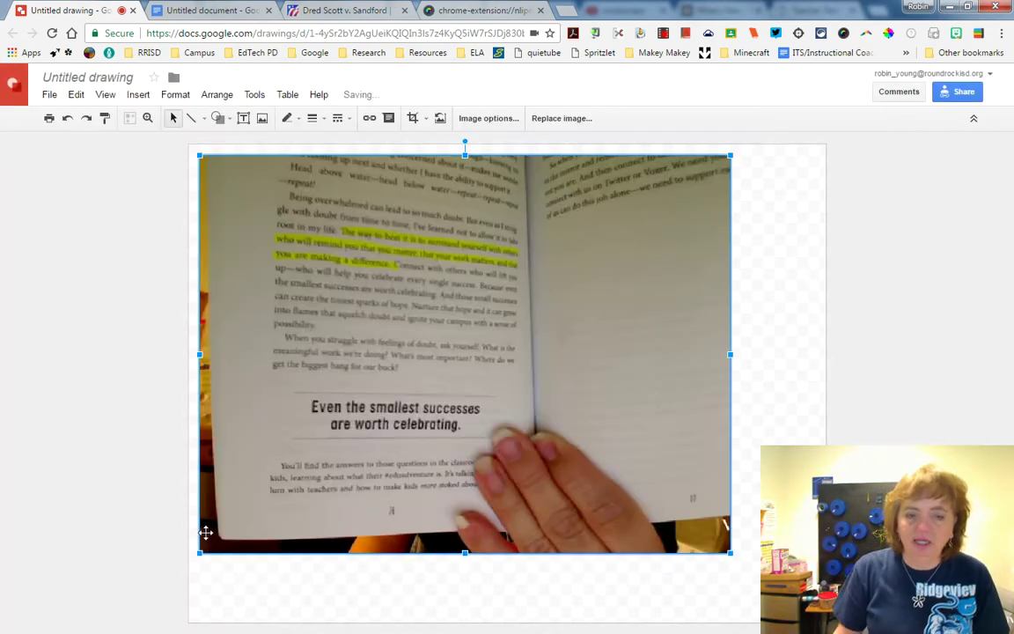
Crop off the right-hand page and bottom strip, then enlarge the photo to fill the canvas.
{"action": "left_click", "coordinate": [413, 119]}
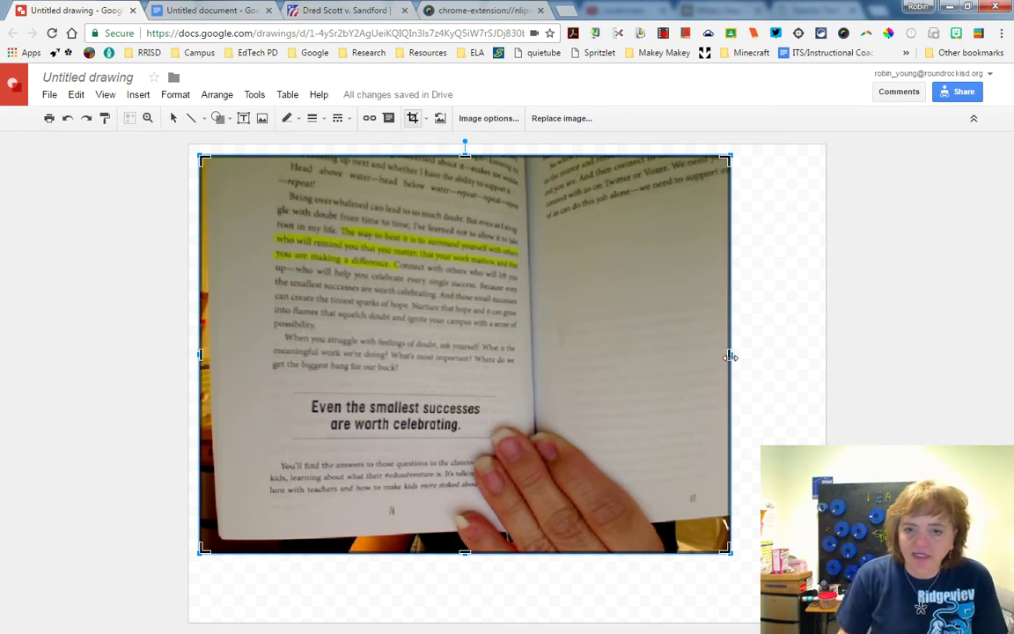
{"action": "left_click_drag", "start_coordinate": [729, 357], "coordinate": [598, 356]}
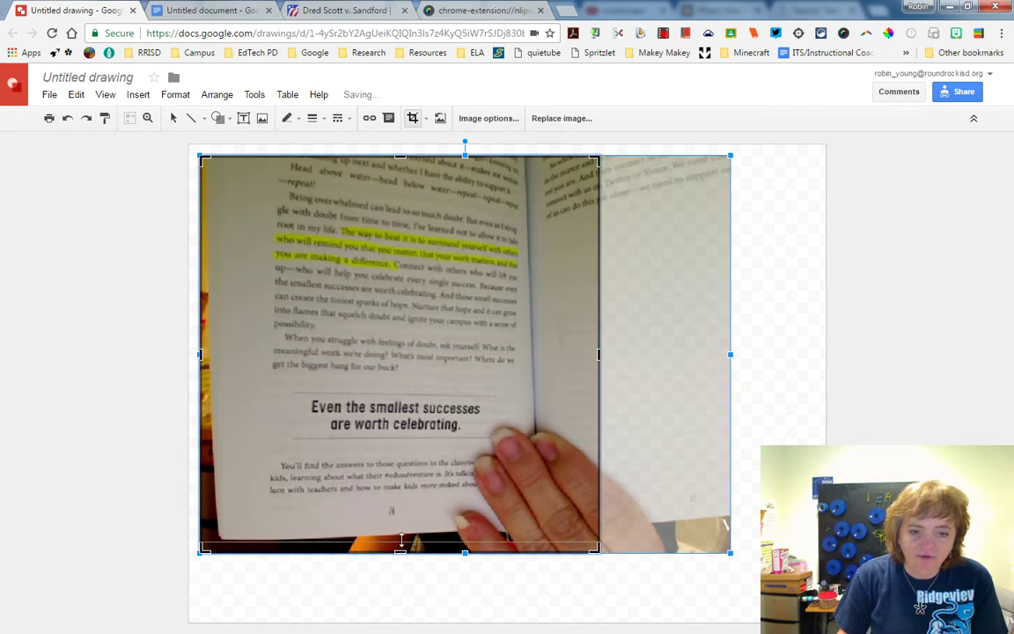
{"action": "left_click_drag", "start_coordinate": [400, 552], "coordinate": [400, 536]}
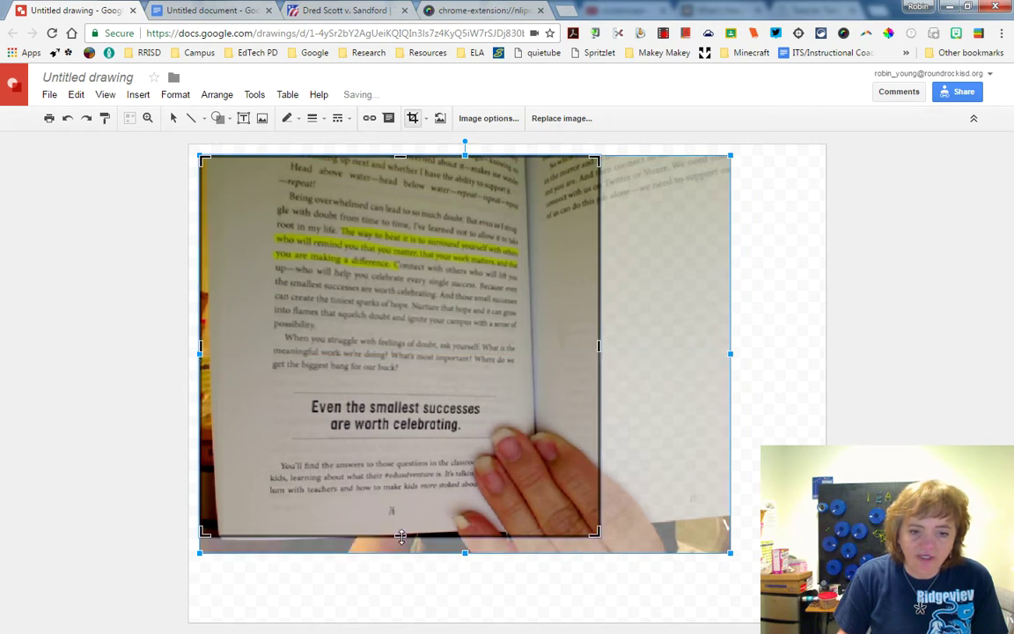
{"action": "left_click", "coordinate": [413, 120]}
{"action": "key", "text": "Escape"}
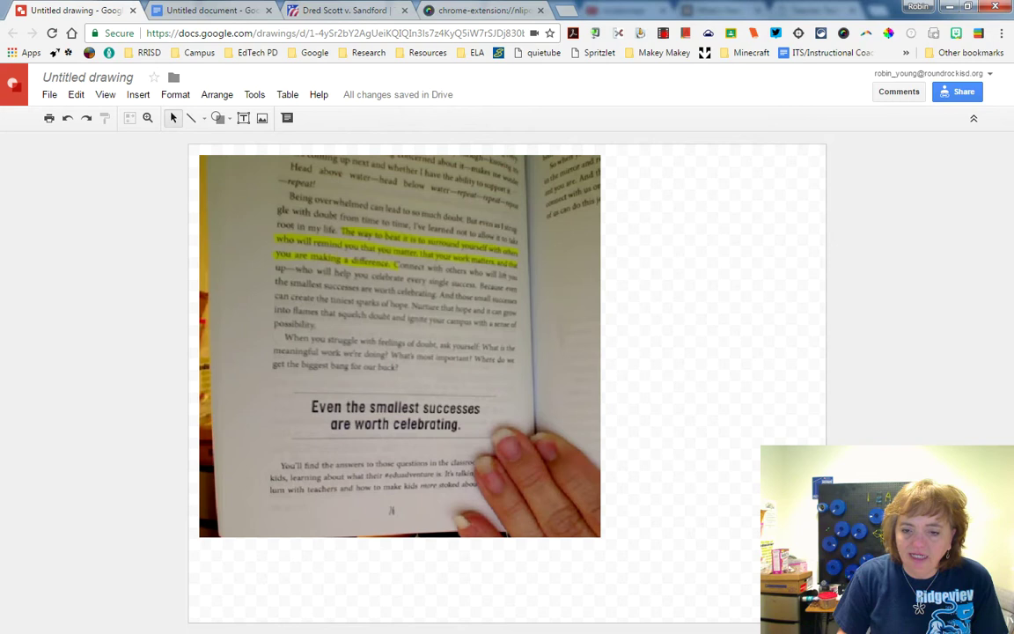
{"action": "left_click_drag", "start_coordinate": [187, 141], "coordinate": [607, 545]}
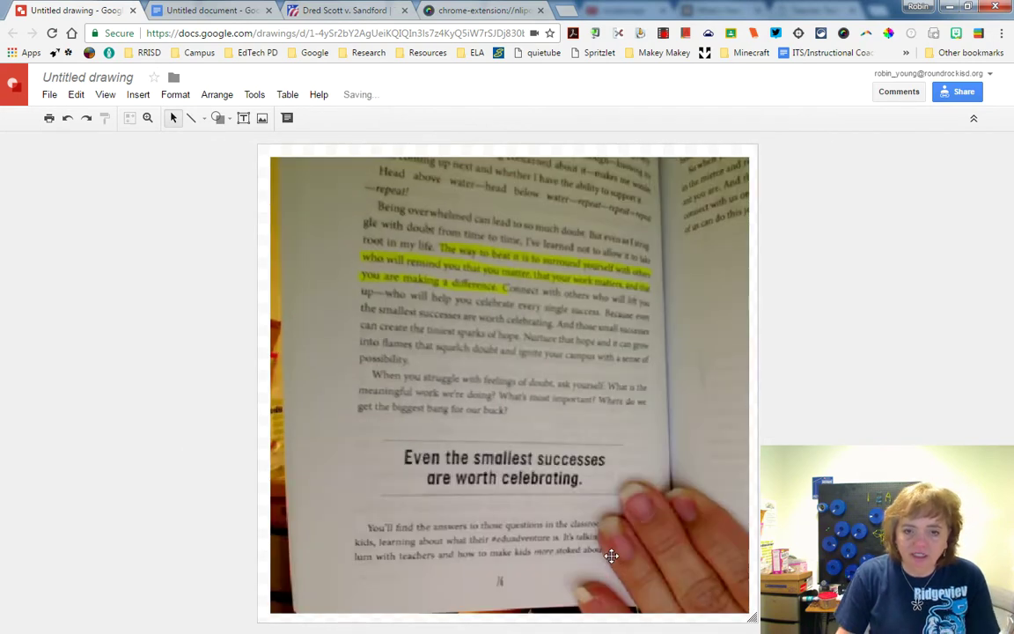
Insert a colourful fireworks graphic found by an image search for 'celebrate'.
{"action": "left_click", "coordinate": [136, 94]}
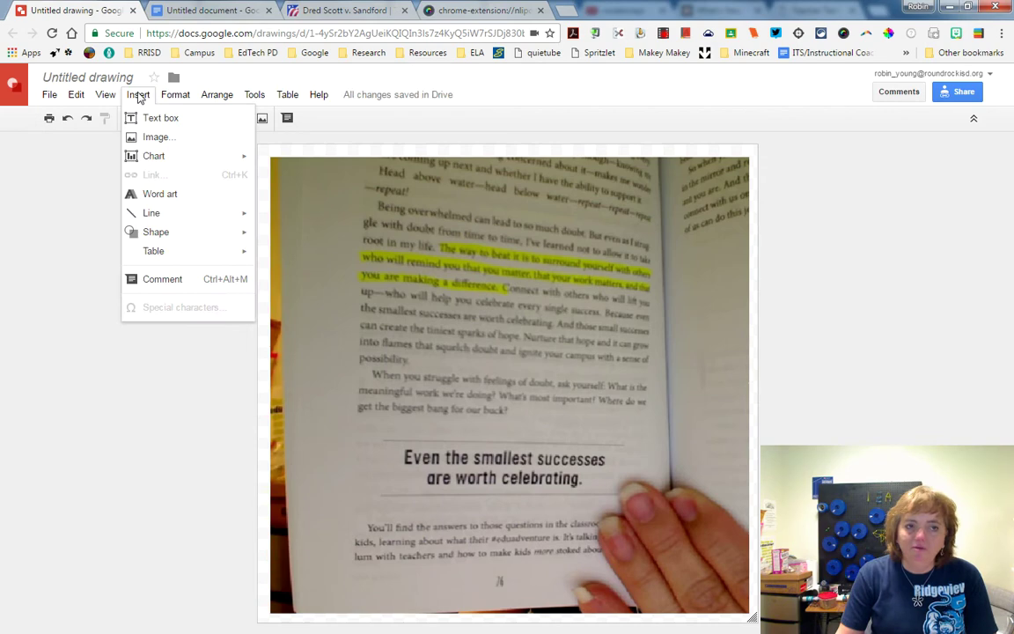
{"action": "left_click", "coordinate": [152, 136]}
{"action": "left_click", "coordinate": [582, 175]}
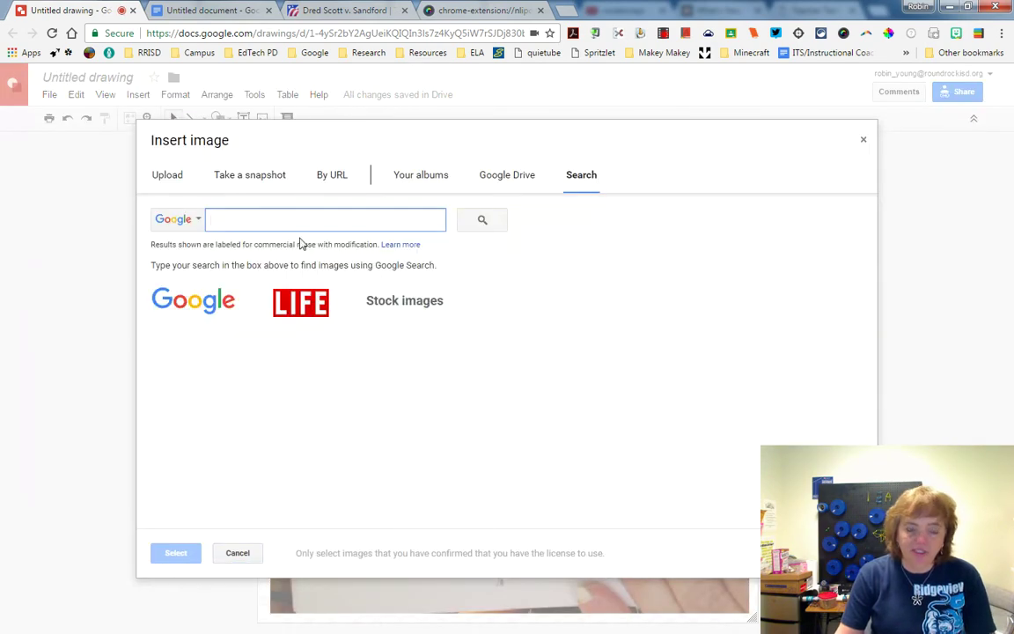
{"action": "type", "text": "celebrat"}
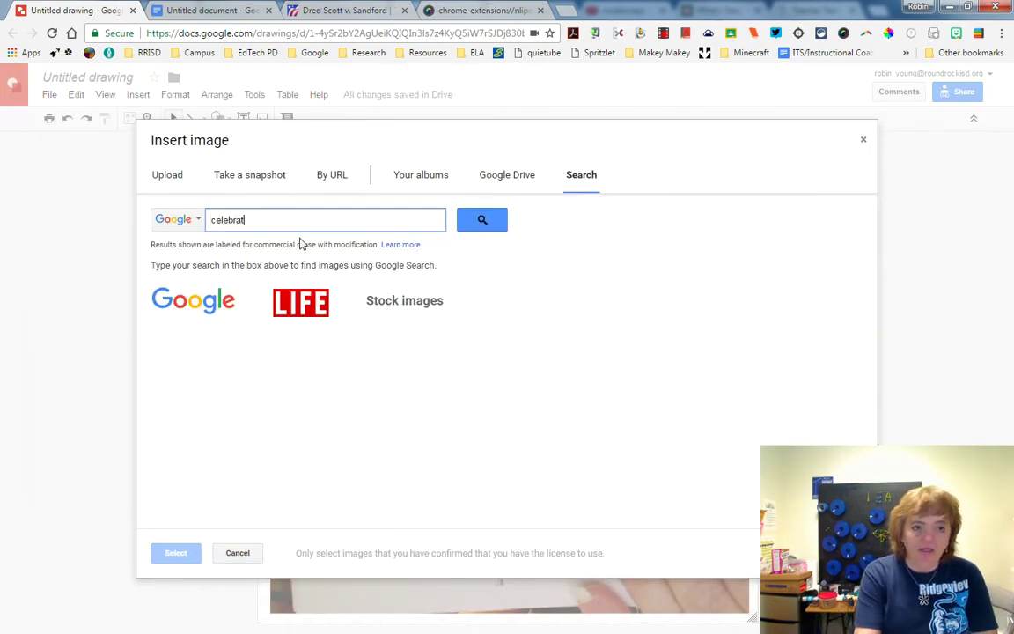
{"action": "type", "text": "e"}
{"action": "key", "text": "Return"}
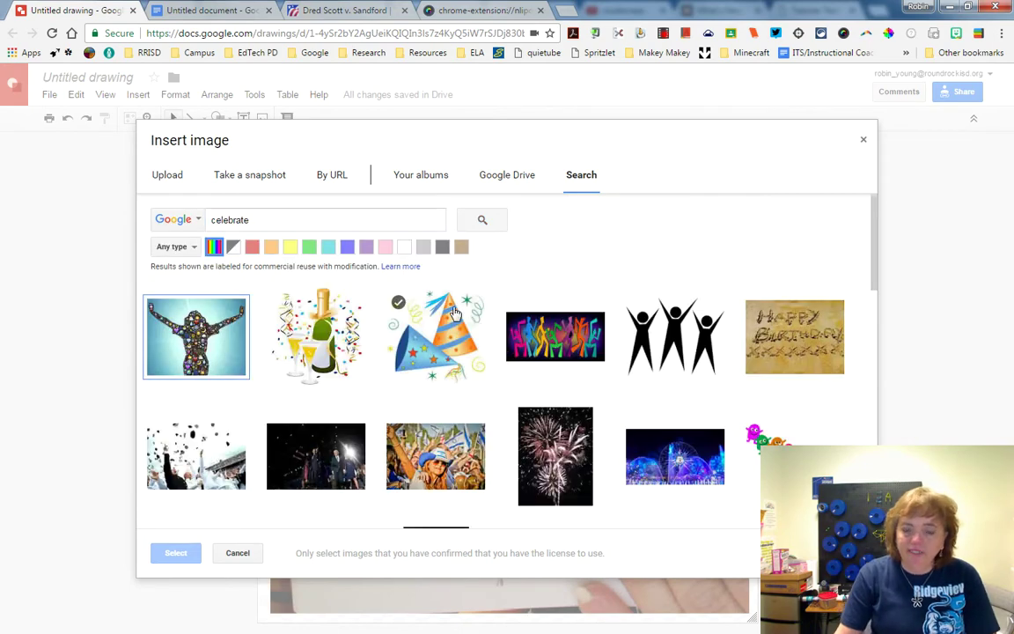
{"action": "scroll", "coordinate": [455, 313], "scroll_direction": "down", "scroll_amount": 1}
{"action": "scroll", "coordinate": [484, 343], "scroll_direction": "down", "scroll_amount": 4}
{"action": "scroll", "coordinate": [519, 379], "scroll_direction": "down", "scroll_amount": 1}
{"action": "scroll", "coordinate": [546, 409], "scroll_direction": "down", "scroll_amount": 1}
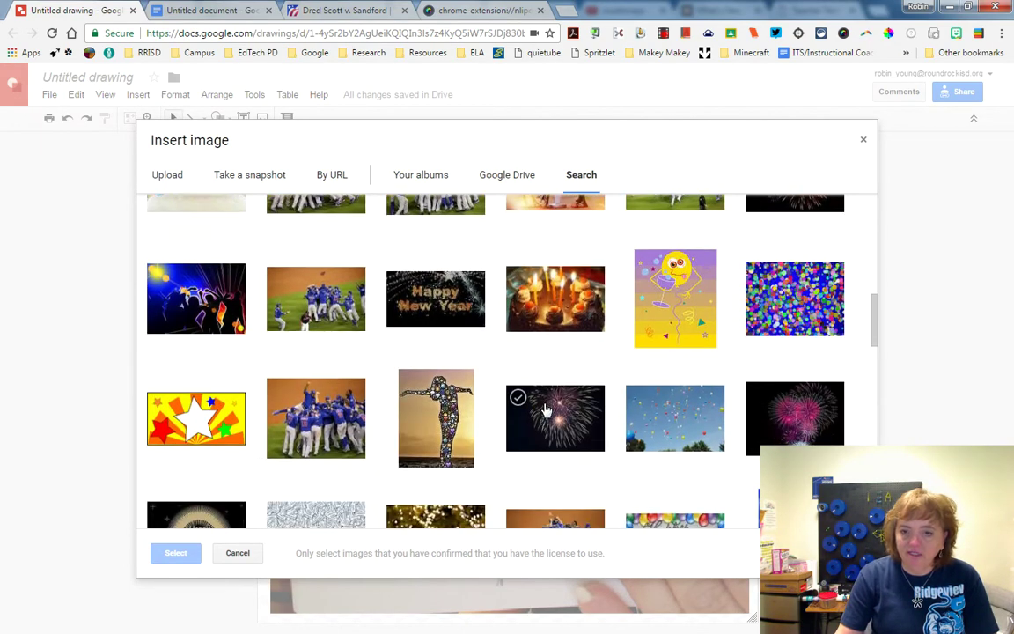
{"action": "scroll", "coordinate": [545, 409], "scroll_direction": "down", "scroll_amount": 2}
{"action": "scroll", "coordinate": [543, 409], "scroll_direction": "down", "scroll_amount": 2}
{"action": "scroll", "coordinate": [704, 405], "scroll_direction": "down", "scroll_amount": 2}
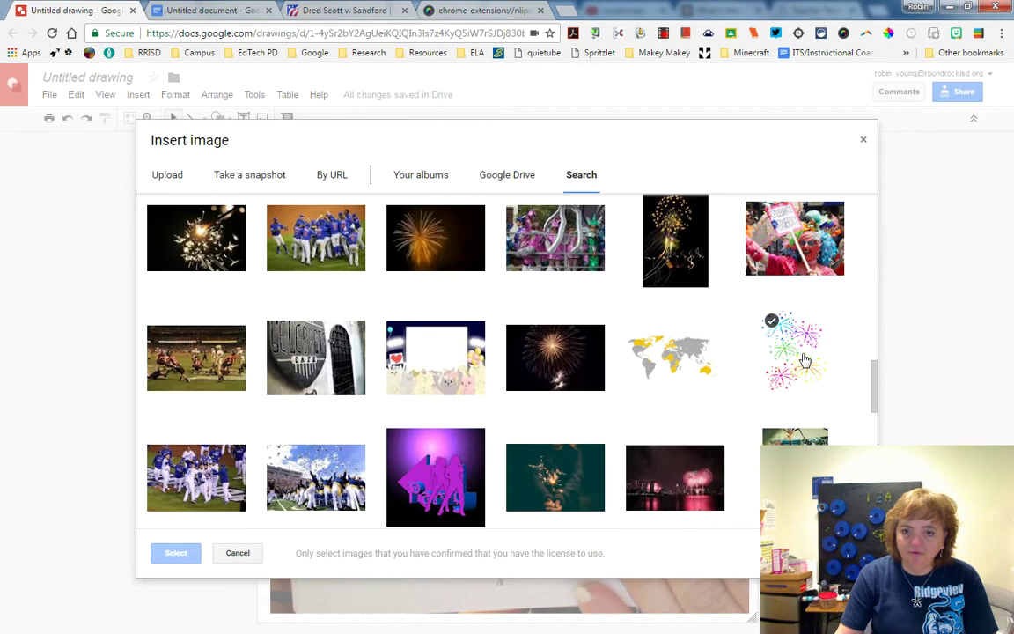
{"action": "left_click", "coordinate": [804, 359]}
{"action": "left_click", "coordinate": [176, 553]}
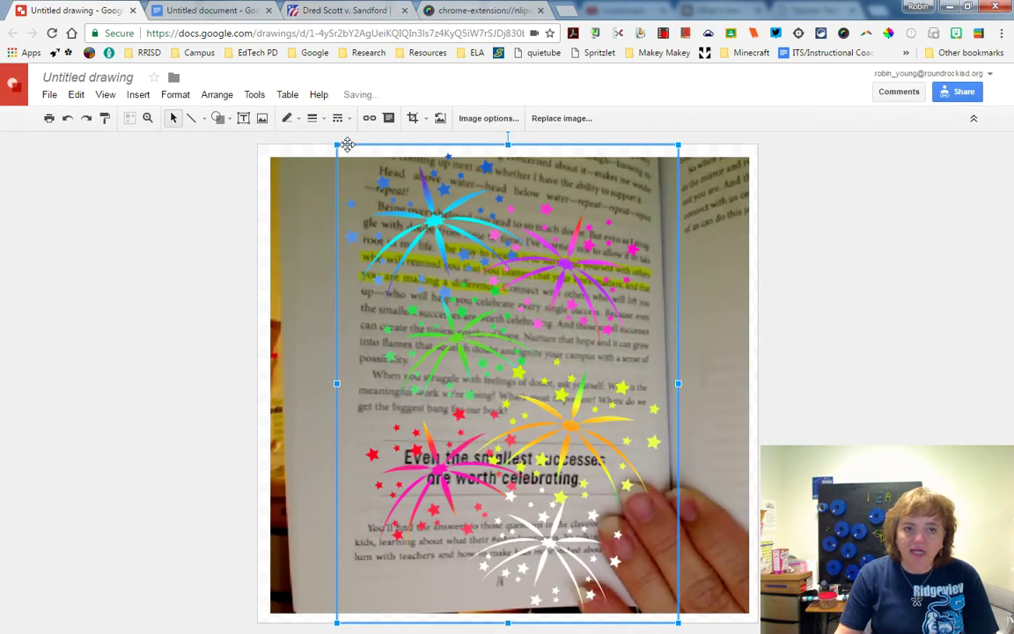
Shrink the fireworks graphic and move it into the photo's lower-right corner.
{"action": "left_click_drag", "start_coordinate": [335, 143], "coordinate": [501, 377]}
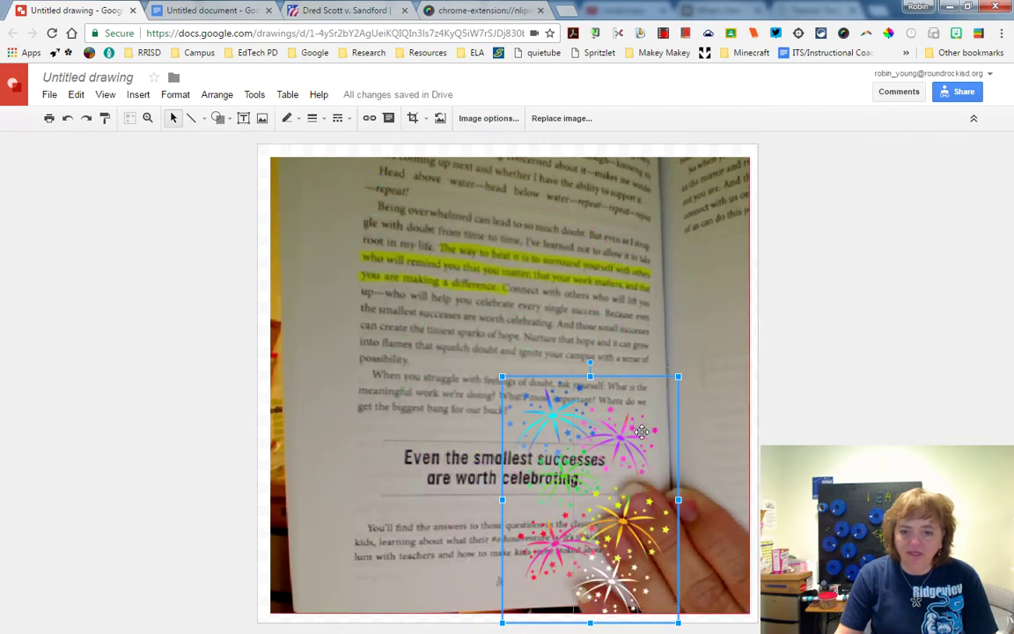
{"action": "left_click_drag", "start_coordinate": [609, 437], "coordinate": [680, 428]}
{"action": "left_click", "coordinate": [793, 235]}
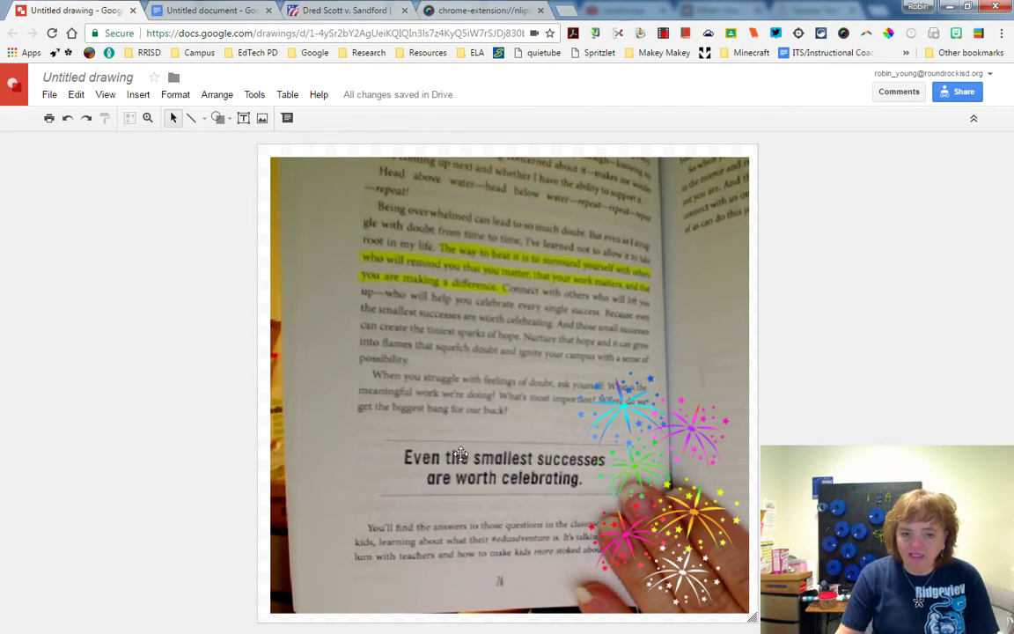
Draw a rounded rectangle across the upper part of the book page.
{"action": "left_click", "coordinate": [219, 119]}
{"action": "mouse_move", "coordinate": [247, 142]}
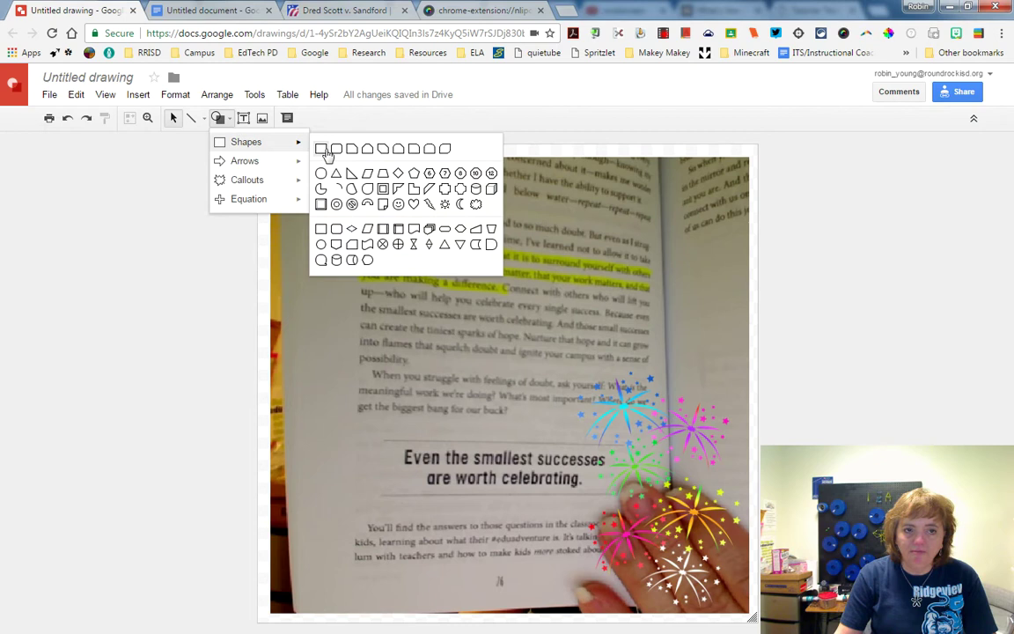
{"action": "left_click", "coordinate": [335, 152]}
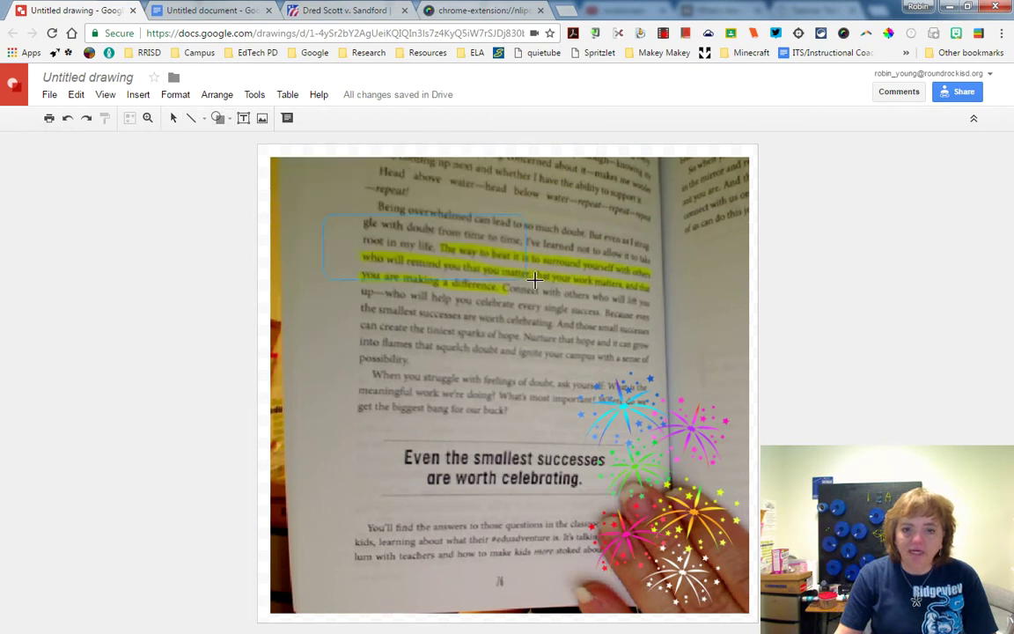
{"action": "left_click_drag", "start_coordinate": [534, 280], "coordinate": [714, 330]}
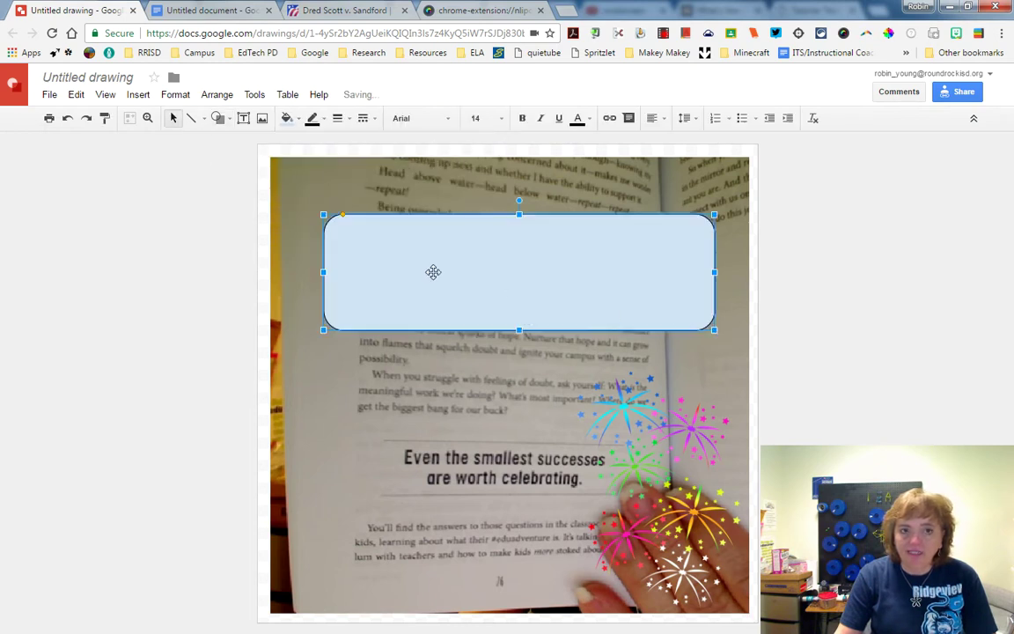
Fill the rounded box with magenta and make it semi-transparent via custom colour.
{"action": "left_click", "coordinate": [287, 118]}
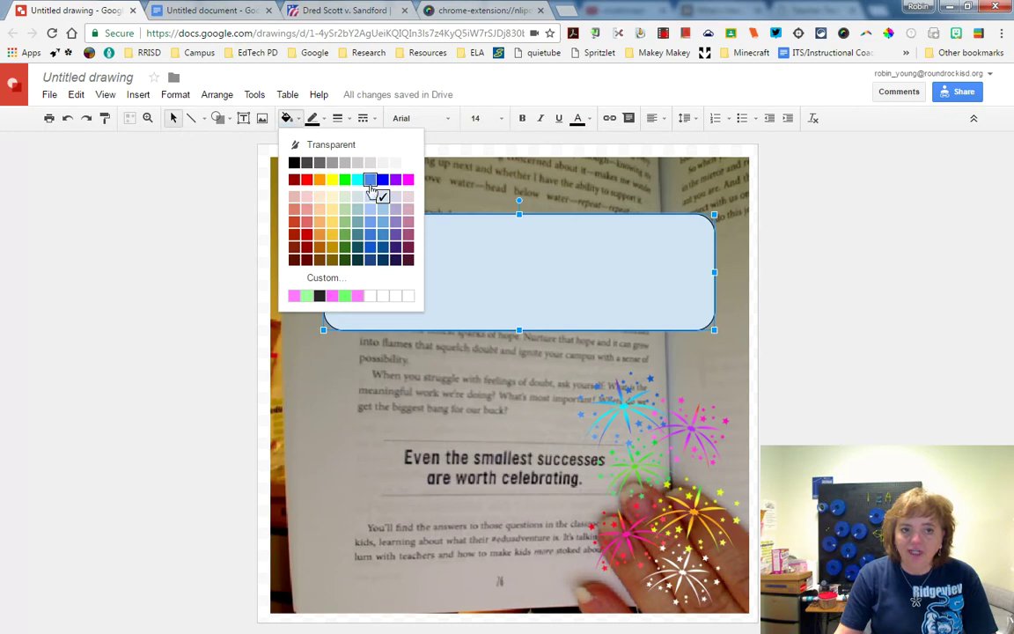
{"action": "left_click", "coordinate": [406, 180]}
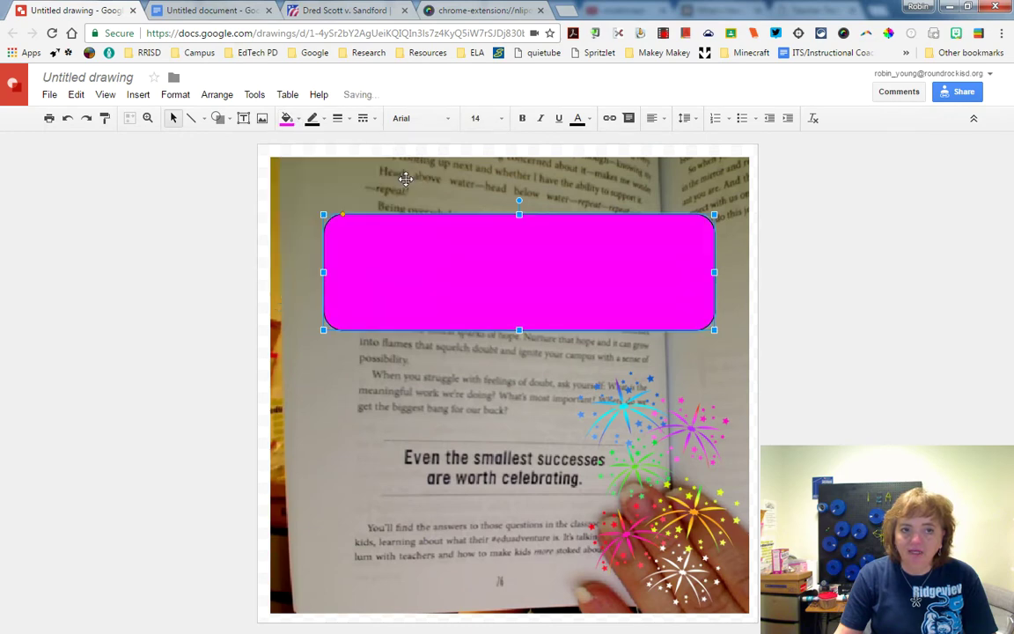
{"action": "left_click", "coordinate": [287, 118]}
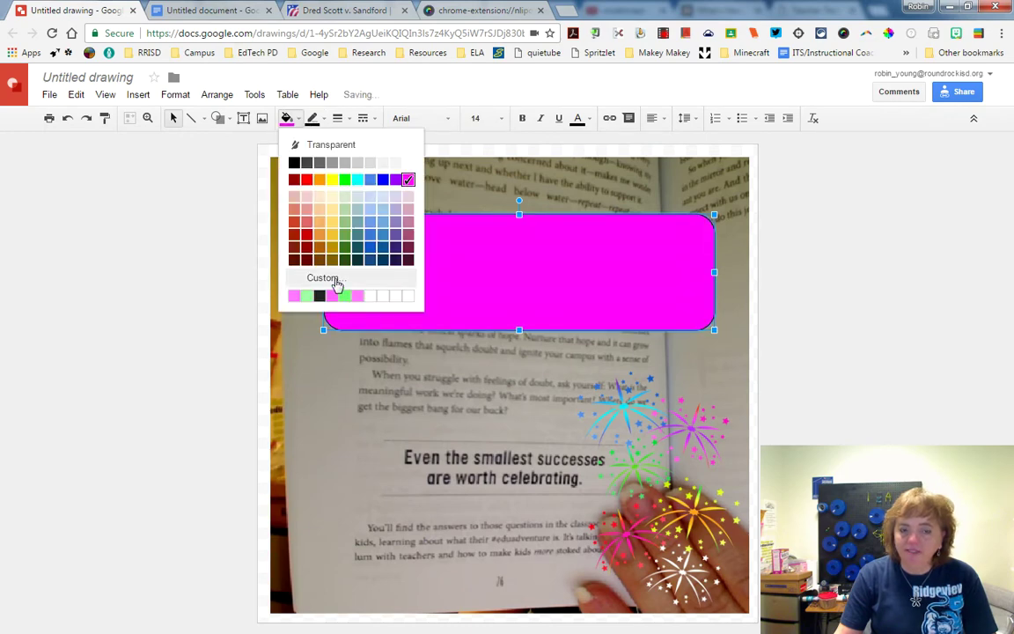
{"action": "left_click", "coordinate": [308, 273]}
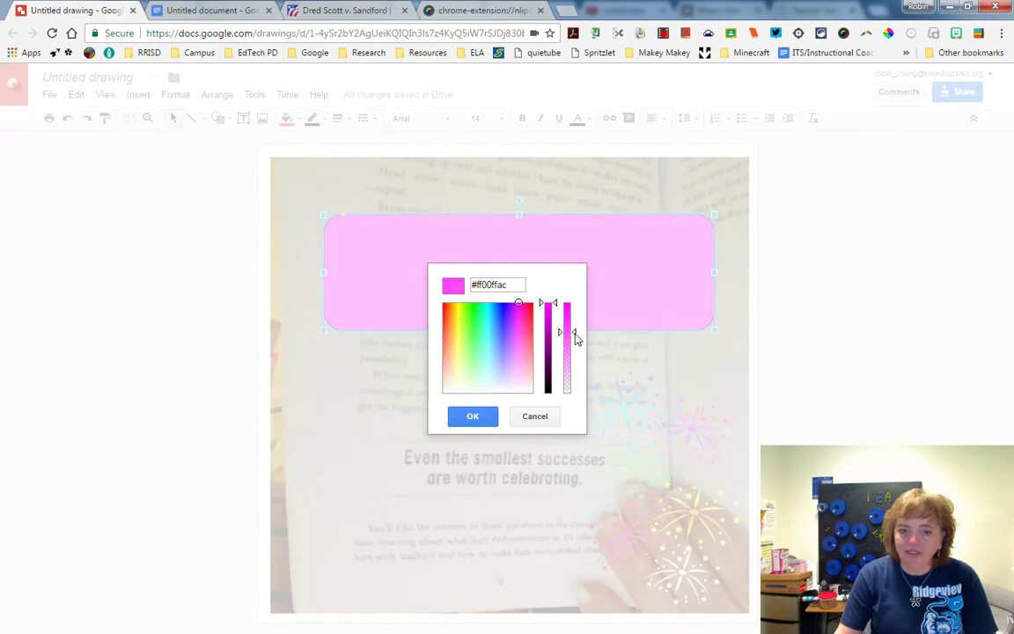
{"action": "left_click_drag", "start_coordinate": [572, 306], "coordinate": [572, 350]}
{"action": "left_click", "coordinate": [469, 415]}
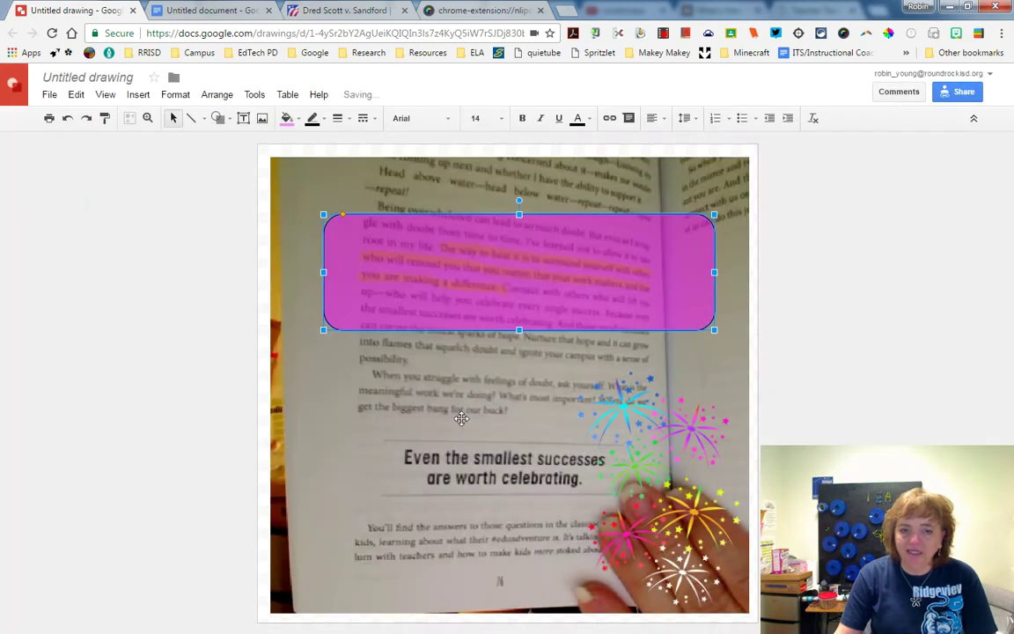
{"action": "right_click", "coordinate": [466, 273]}
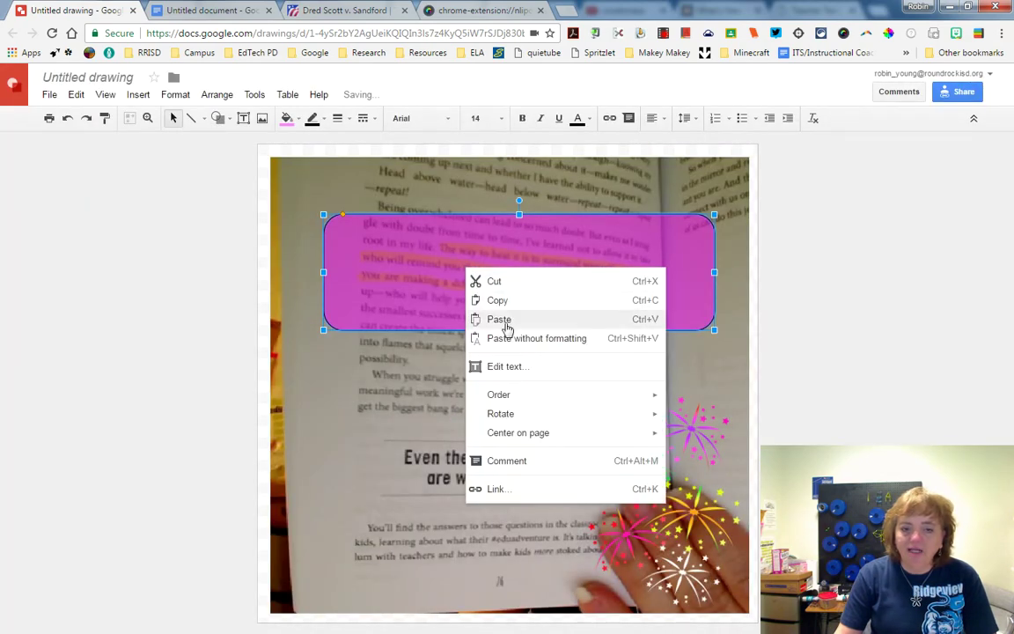
Paste the 'Celebrating is important…' sentence from the Docs tab into the pink box.
{"action": "left_click", "coordinate": [517, 370]}
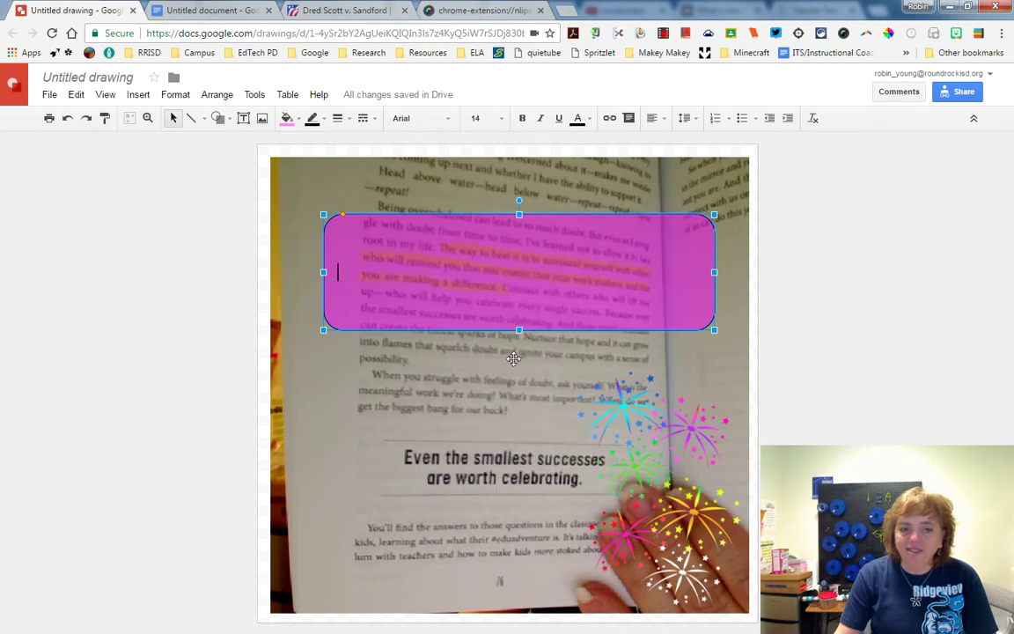
{"action": "left_click", "coordinate": [223, 8]}
{"action": "left_click_drag", "start_coordinate": [638, 247], "coordinate": [164, 229]}
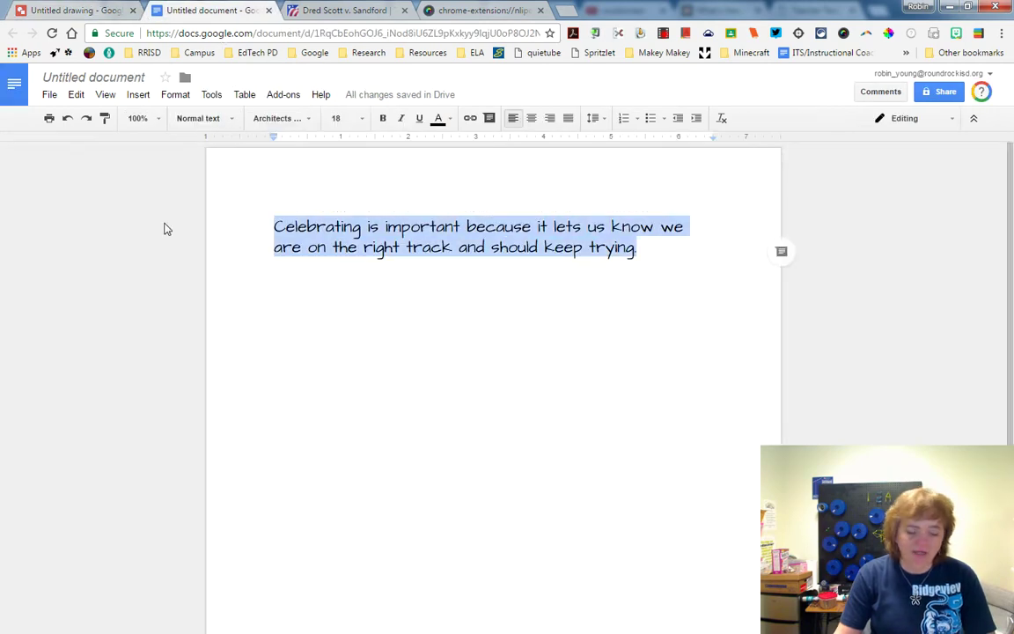
{"action": "left_click", "coordinate": [72, 10]}
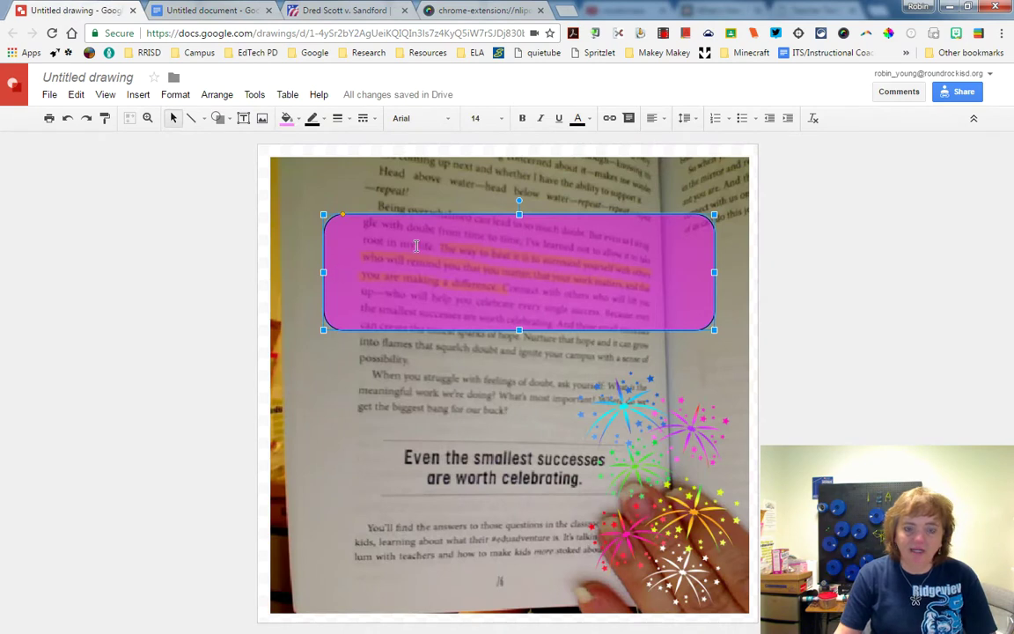
{"action": "type", "text": "Celebrating is important because it lets us know we are on the right track and should keep trying."}
Make the pasted caption text white.
{"action": "left_click_drag", "start_coordinate": [502, 297], "coordinate": [352, 248]}
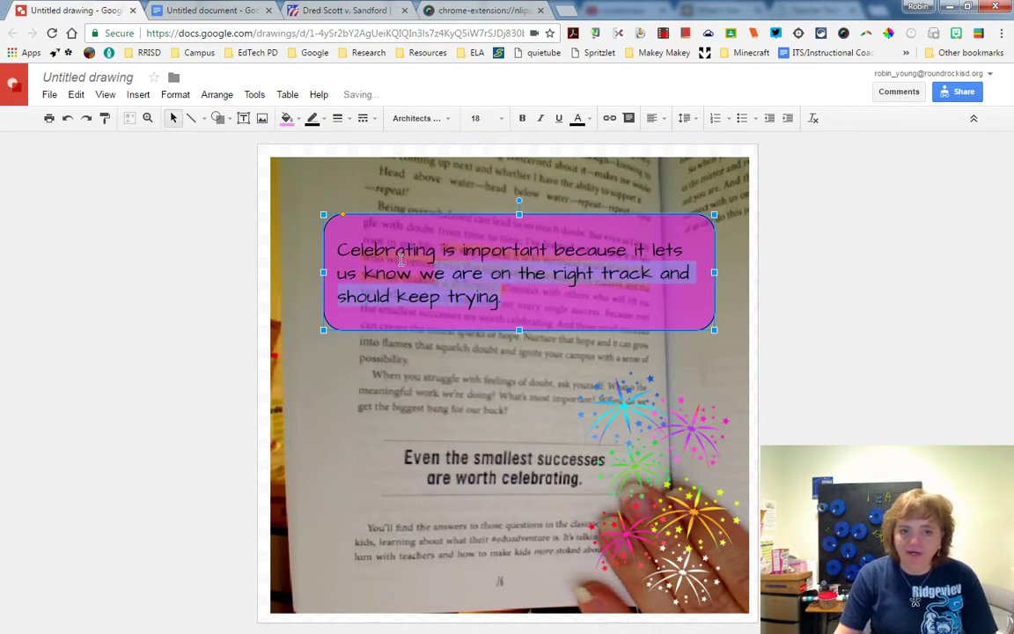
{"action": "left_click", "coordinate": [589, 120]}
{"action": "left_click", "coordinate": [698, 171]}
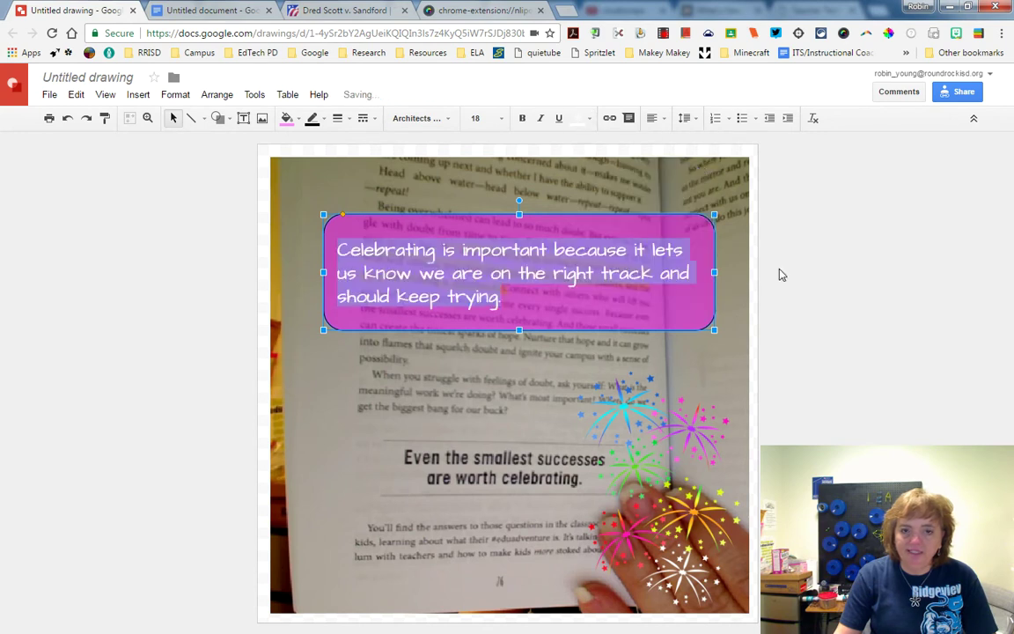
{"action": "left_click", "coordinate": [533, 198]}
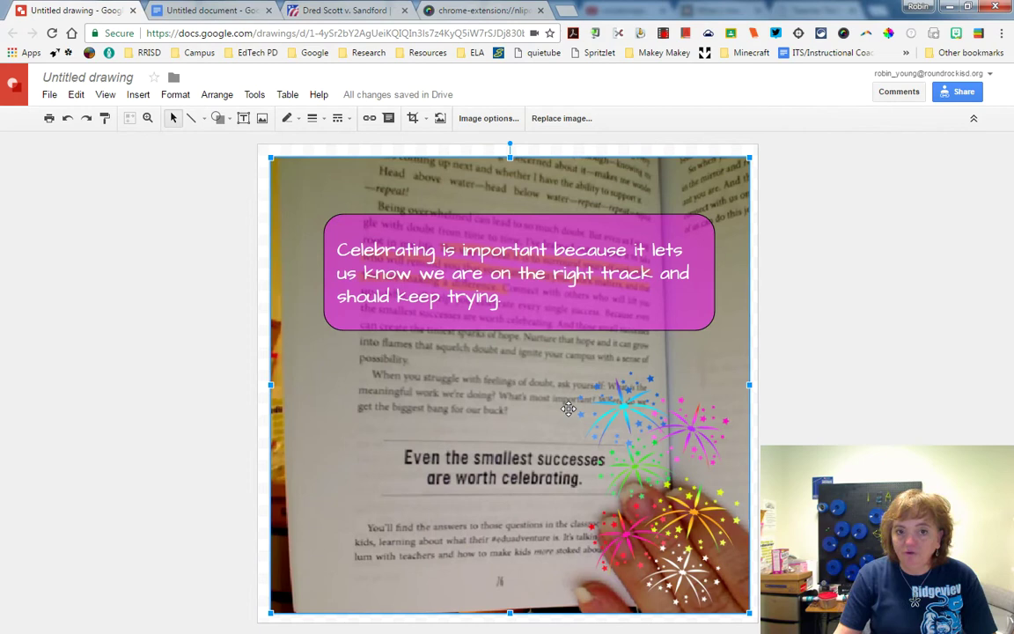
Draw a wide plain rectangle near the bottom-left of the book photo.
{"action": "left_click", "coordinate": [217, 118]}
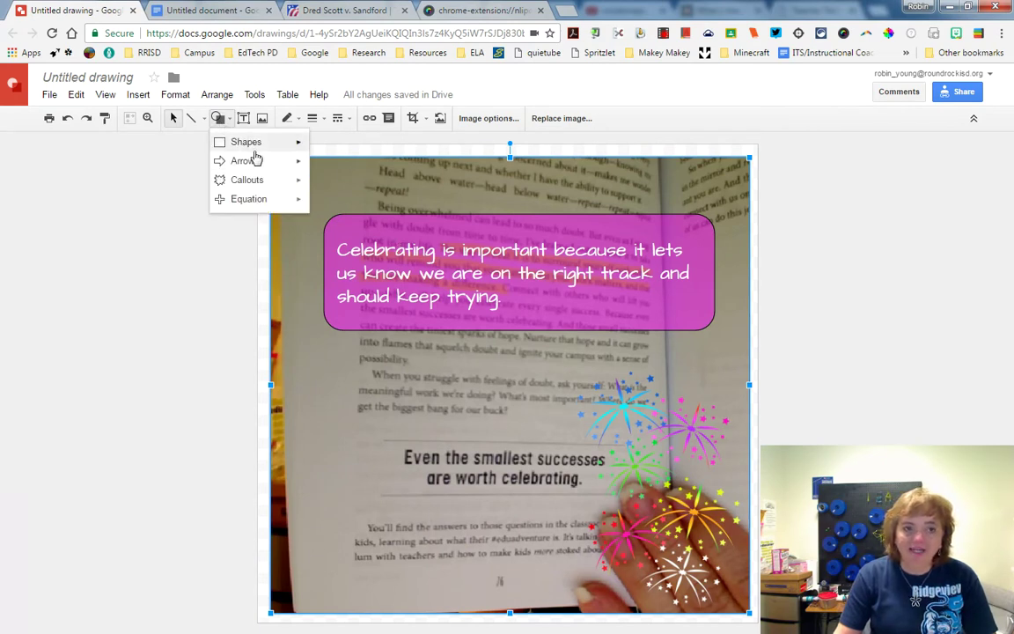
{"action": "mouse_move", "coordinate": [246, 142]}
{"action": "left_click", "coordinate": [321, 150]}
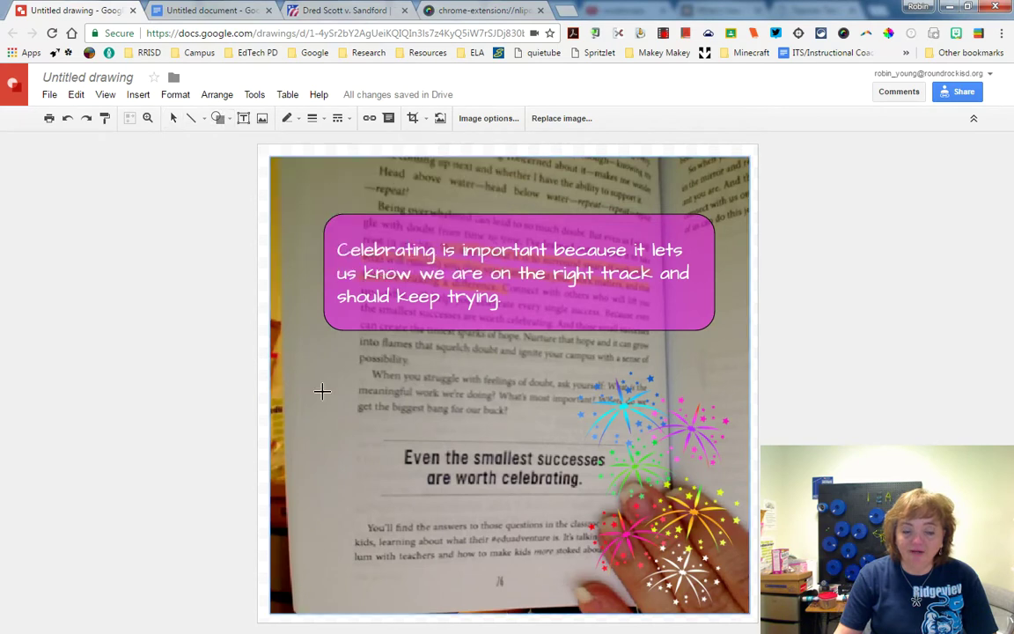
{"action": "left_click_drag", "start_coordinate": [301, 551], "coordinate": [556, 593]}
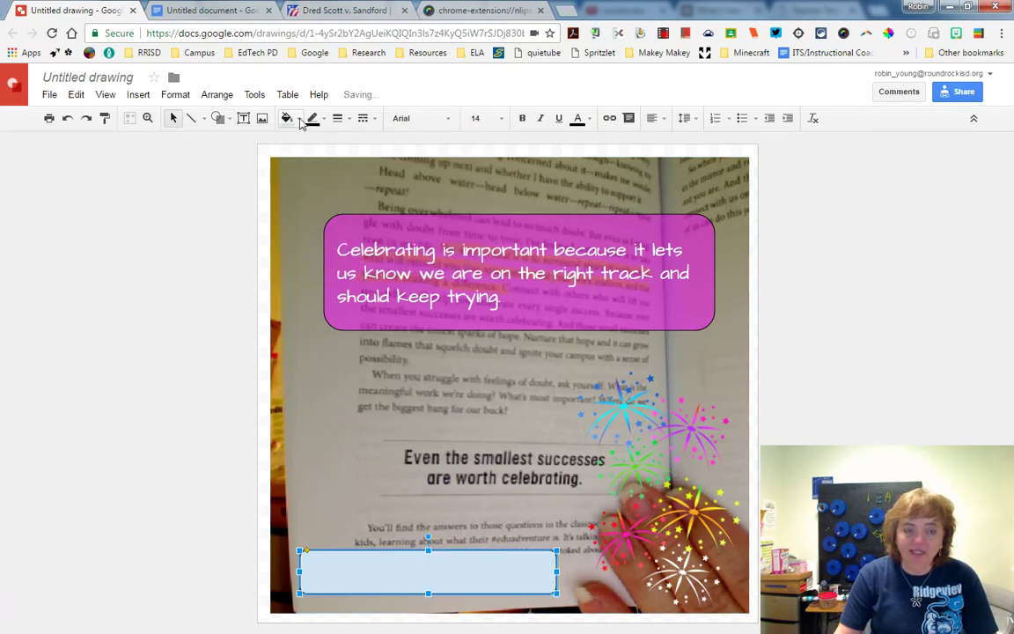
Fill the rectangle bright green and lower its transparency in the custom colour picker.
{"action": "left_click", "coordinate": [288, 118]}
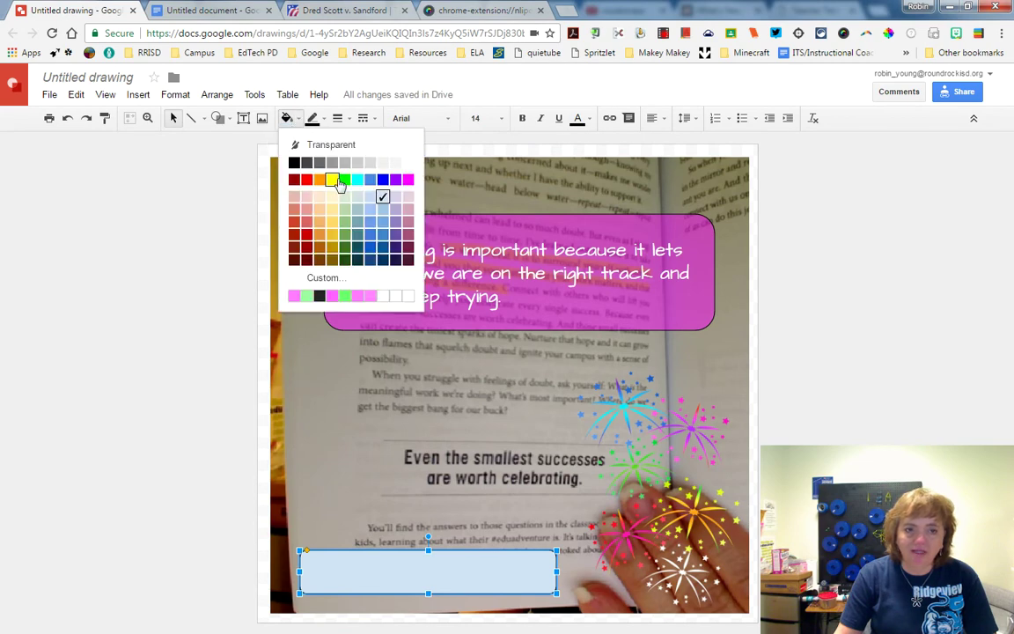
{"action": "left_click", "coordinate": [344, 179]}
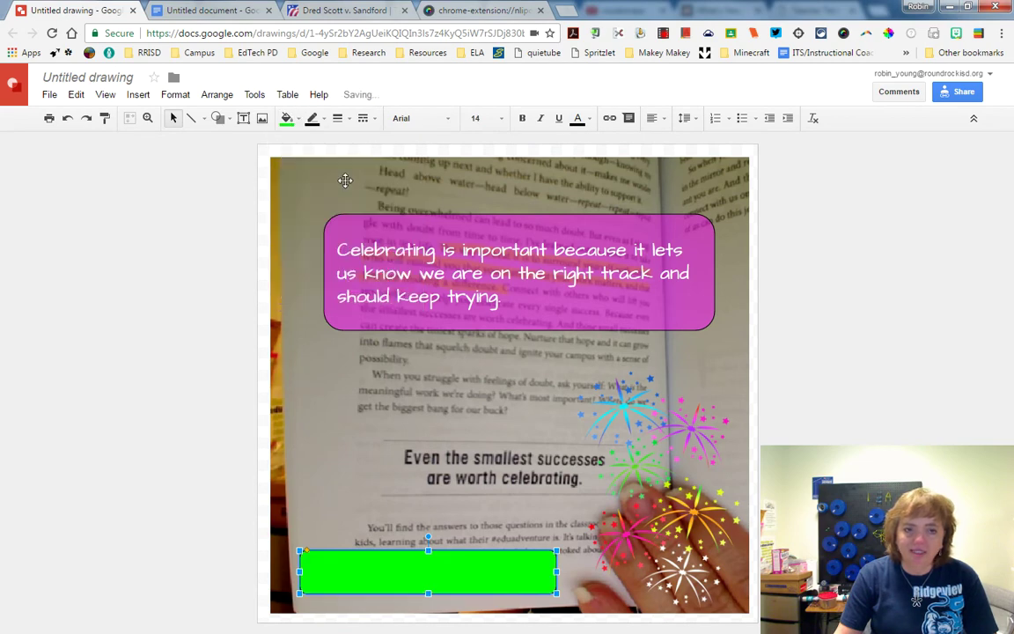
{"action": "left_click", "coordinate": [286, 118]}
{"action": "left_click", "coordinate": [322, 279]}
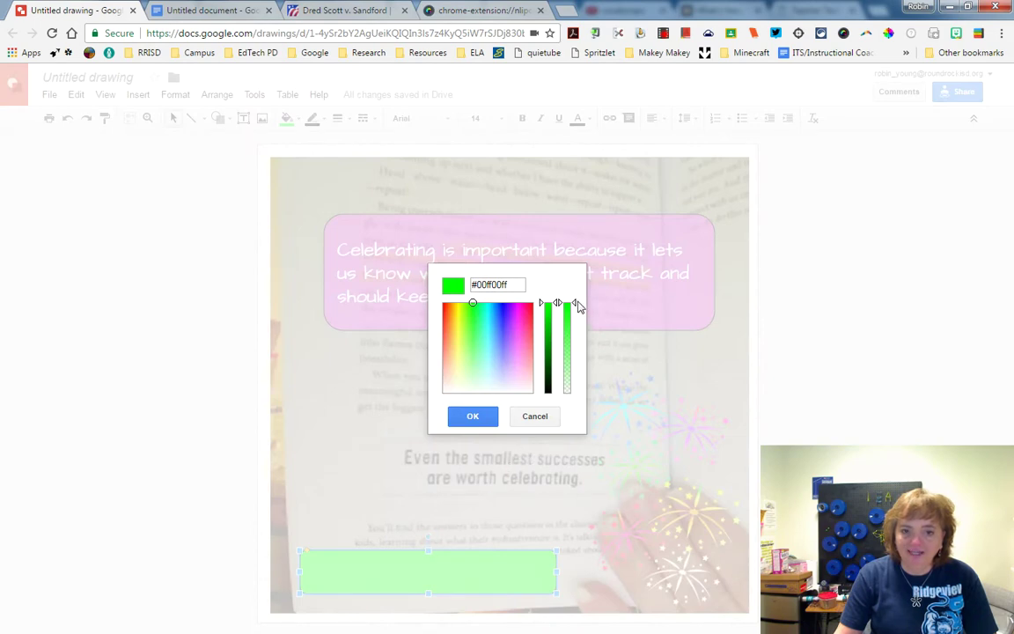
{"action": "left_click_drag", "start_coordinate": [573, 309], "coordinate": [571, 347]}
Type '#KidsDeserveIt' into the green rectangle, inserting the missing 'e'.
{"action": "left_click", "coordinate": [472, 416]}
{"action": "right_click", "coordinate": [396, 572]}
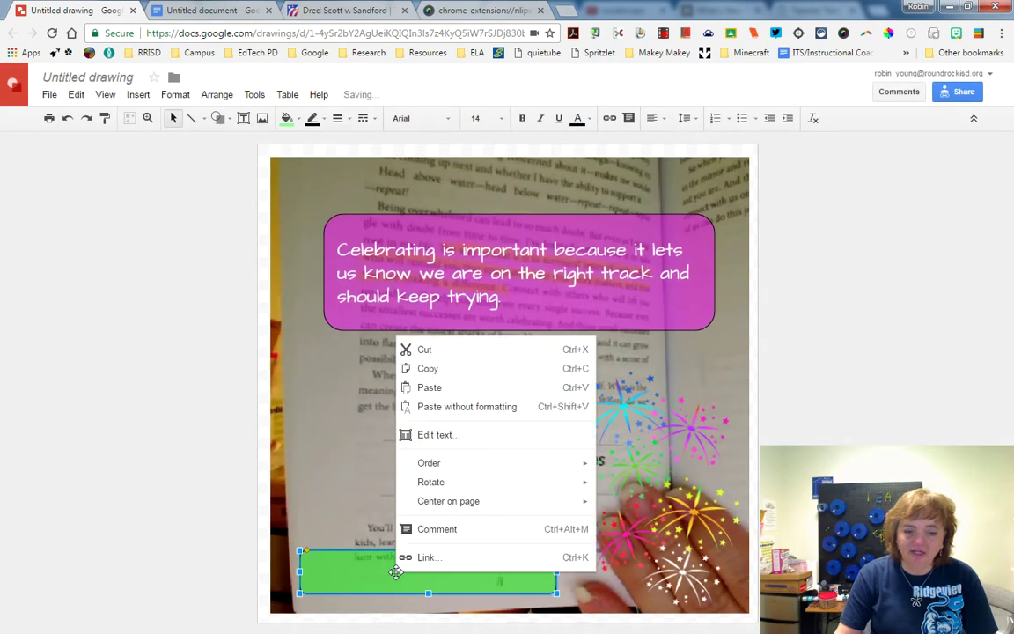
{"action": "left_click", "coordinate": [462, 436]}
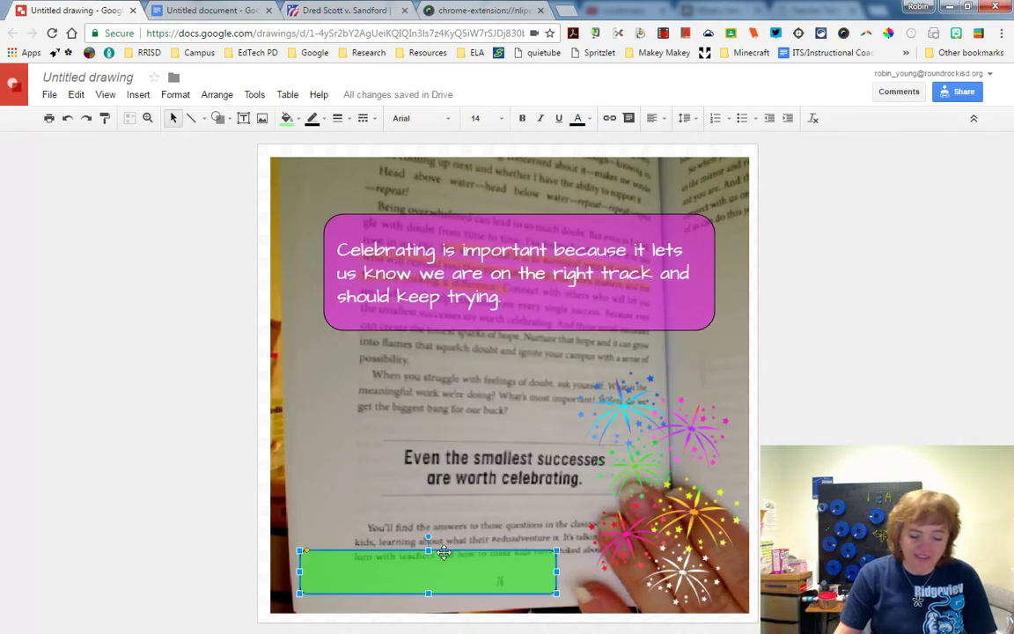
{"action": "type", "text": "#K"}
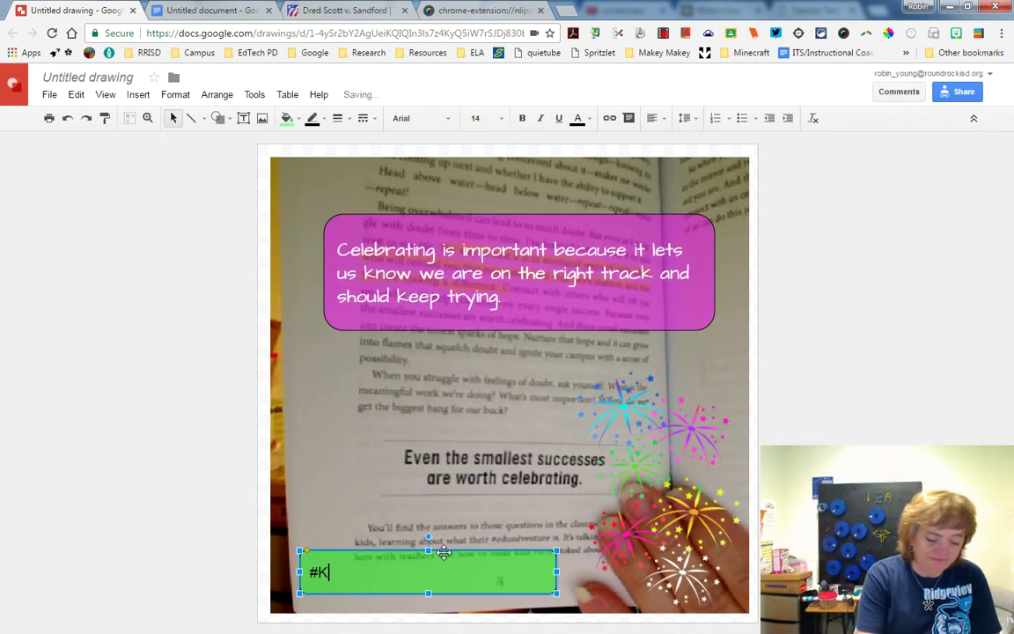
{"action": "type", "text": "idsDesr"}
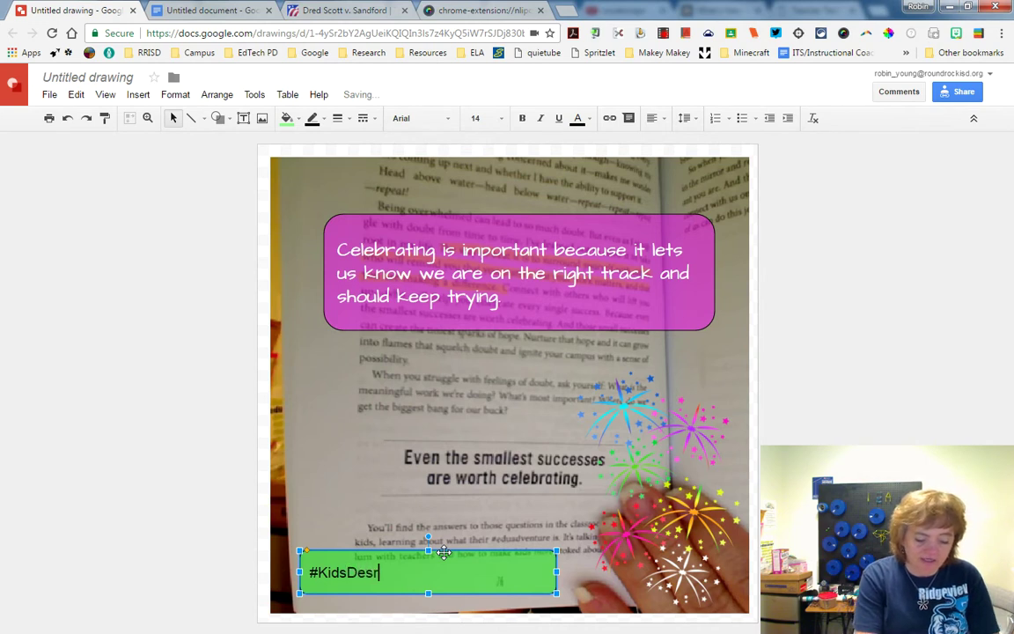
{"action": "type", "text": "velt"}
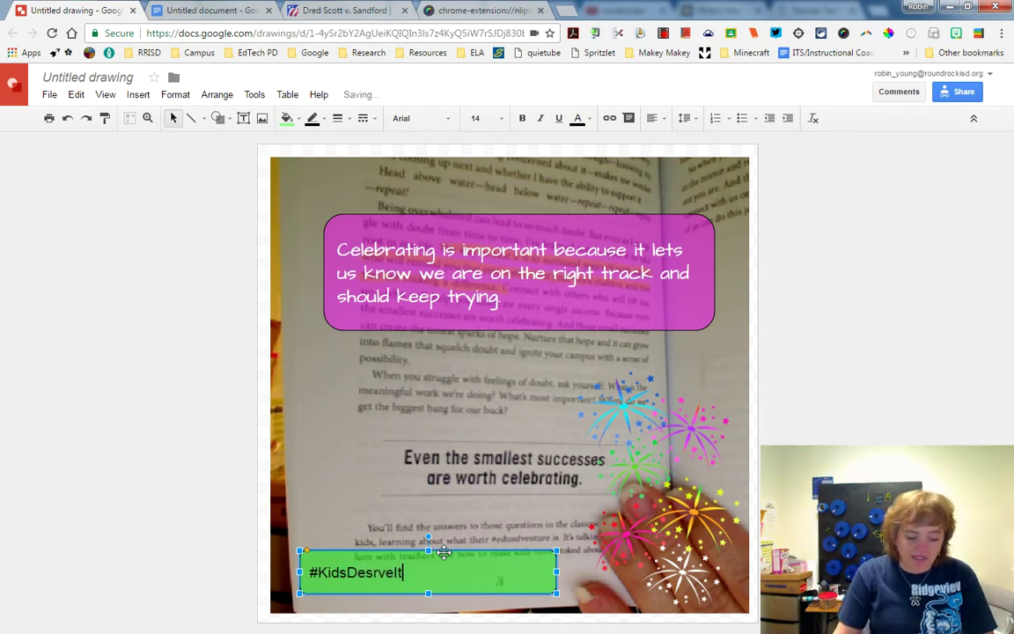
{"action": "key", "text": "Left"}
{"action": "key", "text": "Left"}
{"action": "key", "text": "Left"}
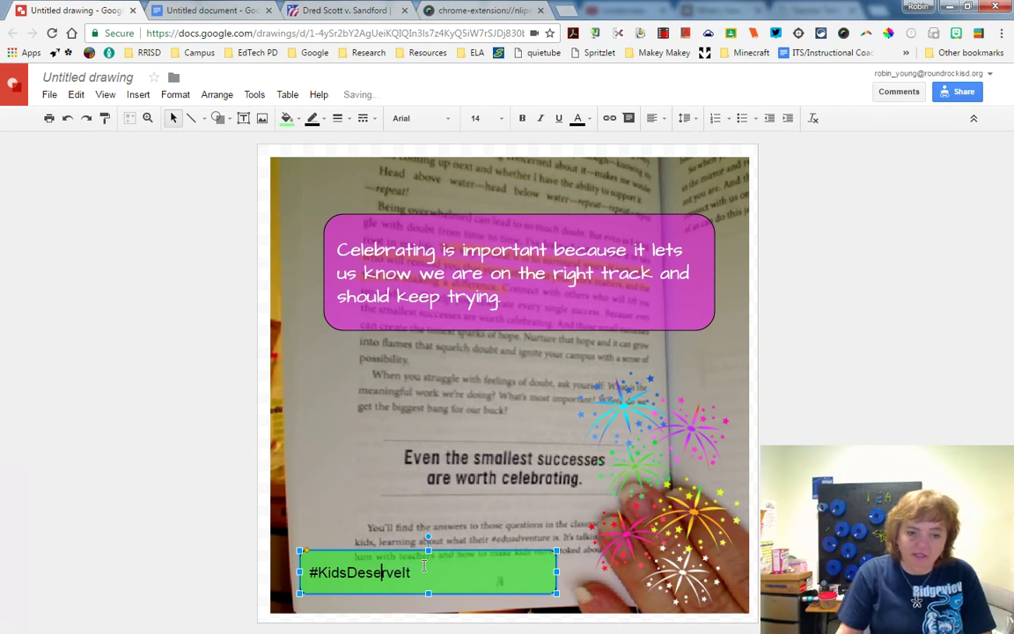
{"action": "type", "text": "e"}
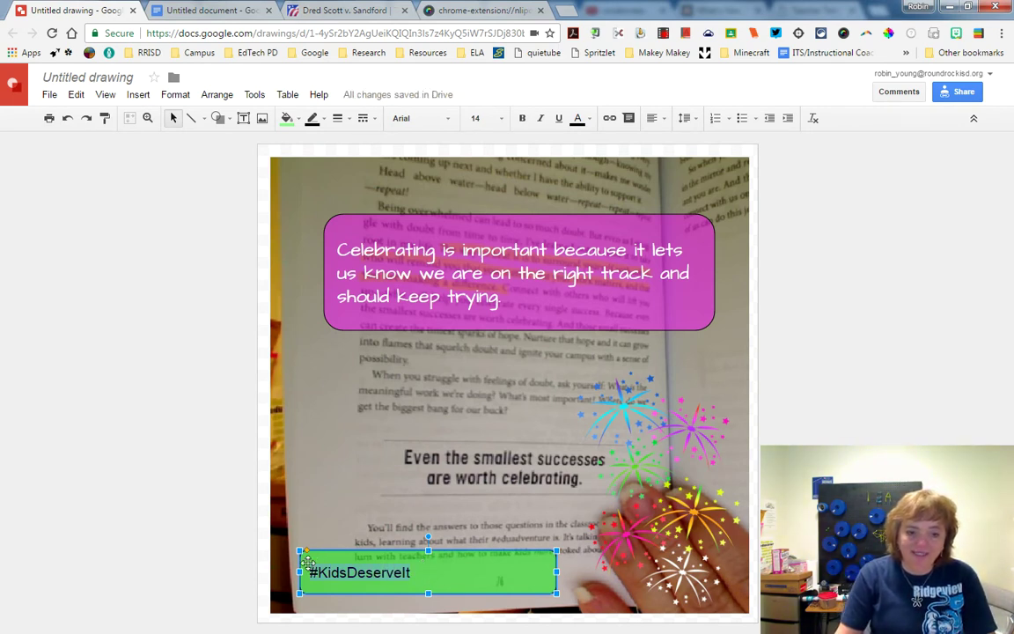
Format the hashtag as Architects Daughter, size 18, centred, in white.
{"action": "left_click", "coordinate": [440, 118]}
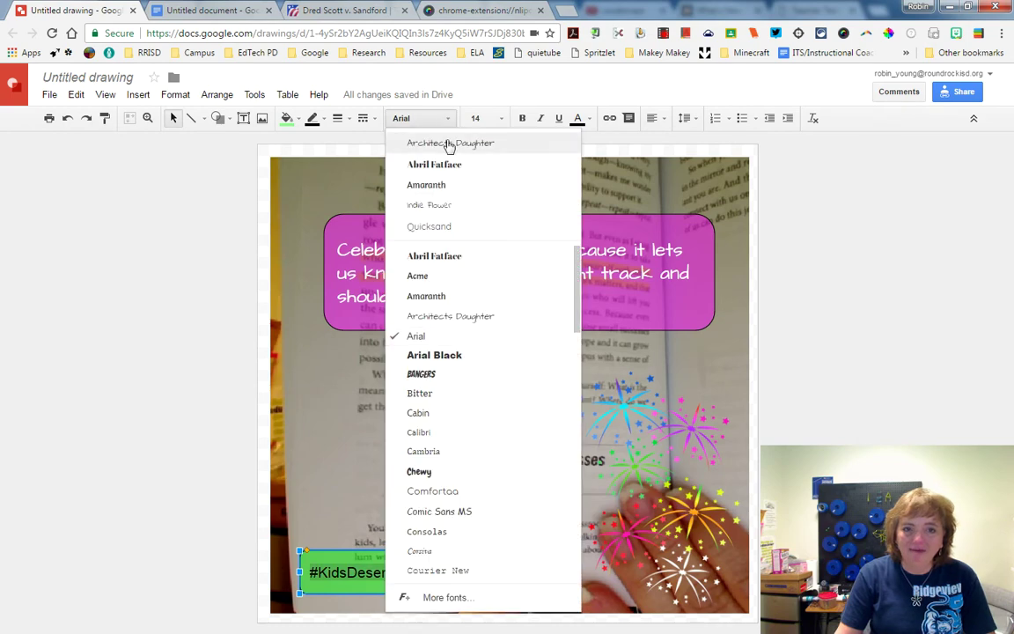
{"action": "left_click", "coordinate": [449, 143]}
{"action": "left_click", "coordinate": [502, 120]}
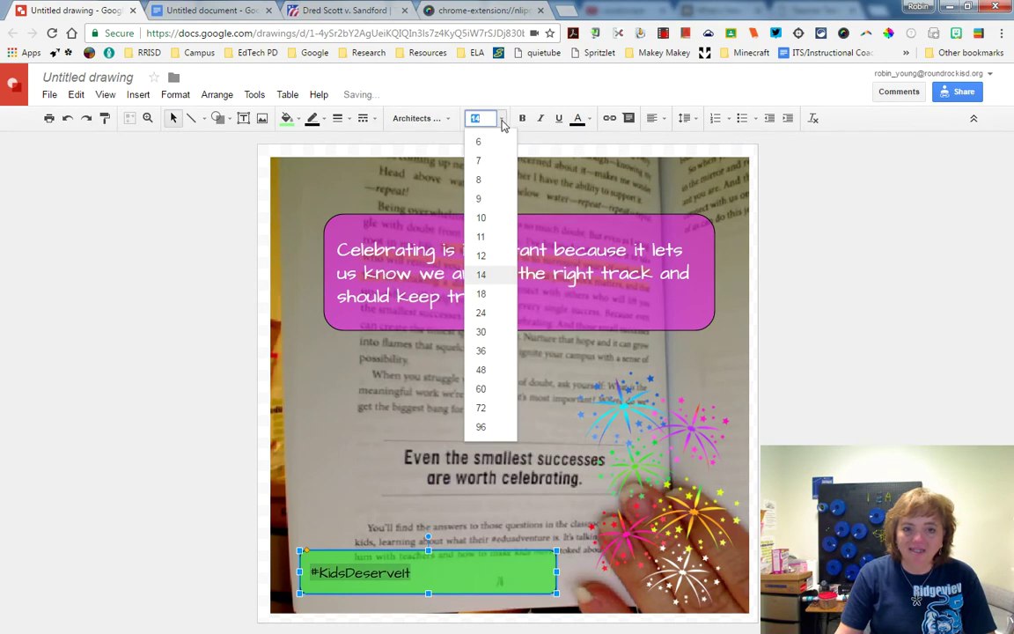
{"action": "left_click", "coordinate": [494, 288]}
{"action": "left_click", "coordinate": [652, 118]}
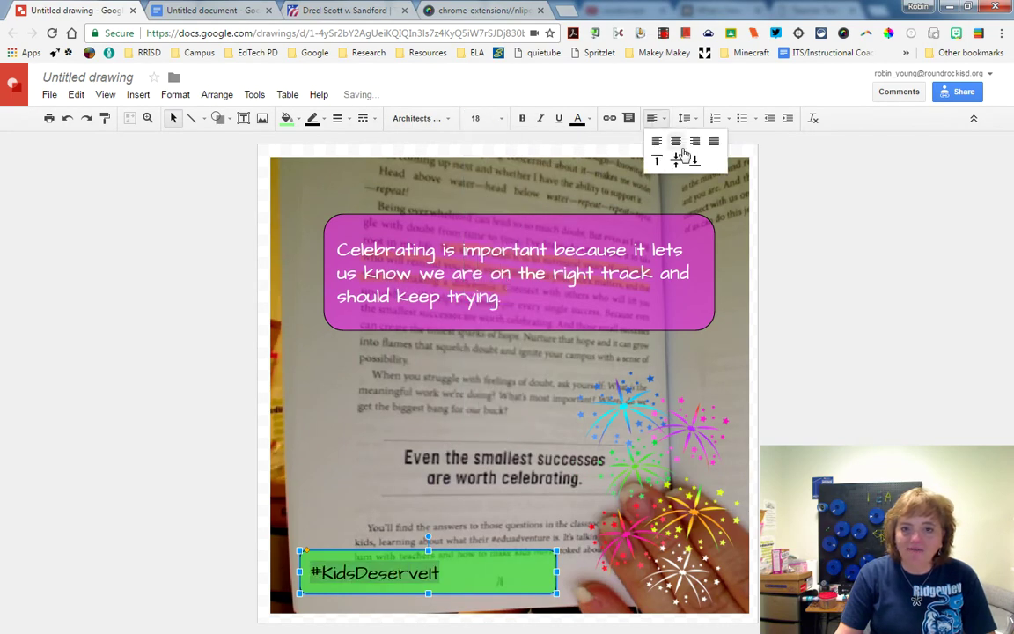
{"action": "left_click", "coordinate": [672, 140]}
{"action": "left_click", "coordinate": [590, 122]}
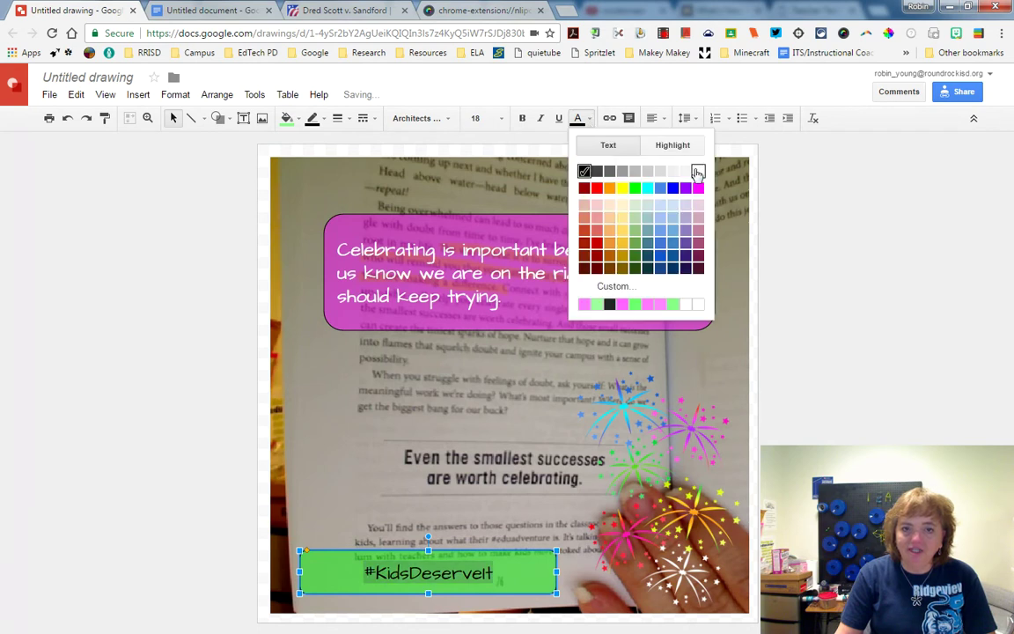
{"action": "left_click", "coordinate": [695, 169]}
{"action": "left_click", "coordinate": [531, 380]}
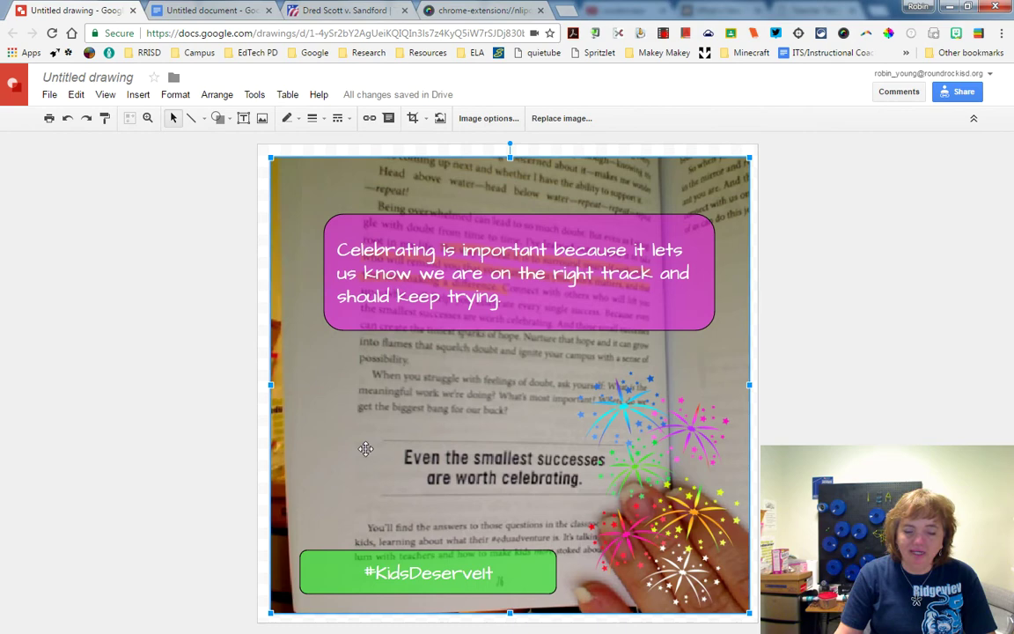
{"action": "left_click", "coordinate": [138, 95]}
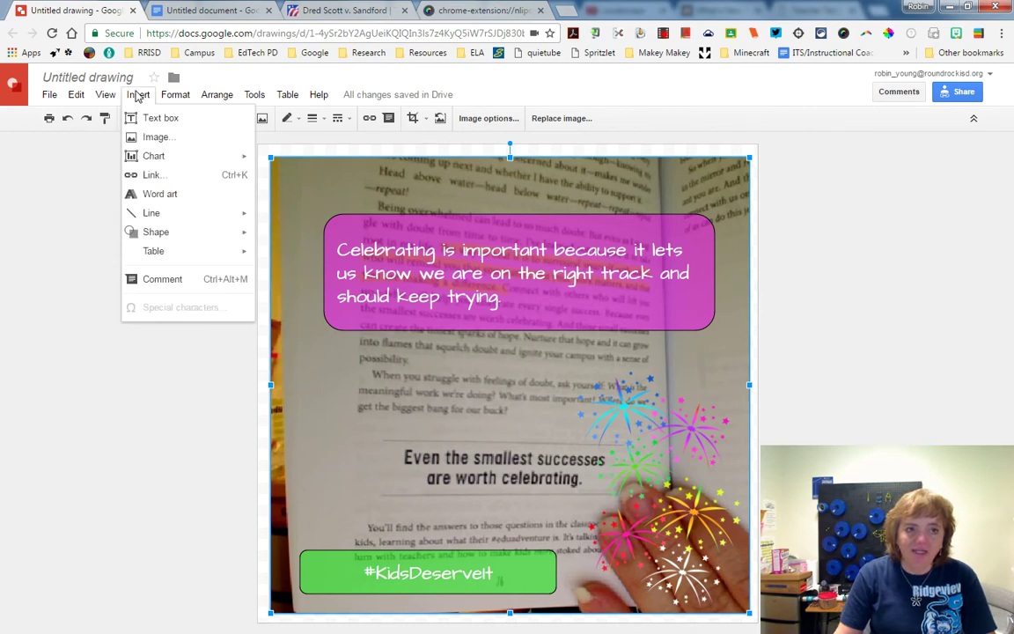
{"action": "left_click", "coordinate": [148, 136]}
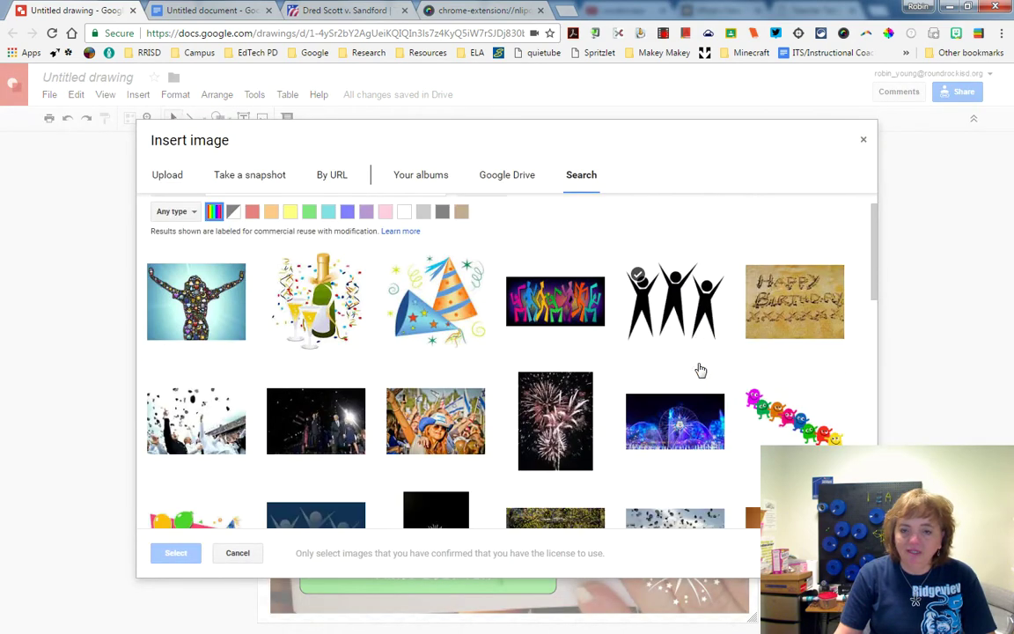
{"action": "scroll", "coordinate": [699, 369], "scroll_direction": "down", "scroll_amount": 1}
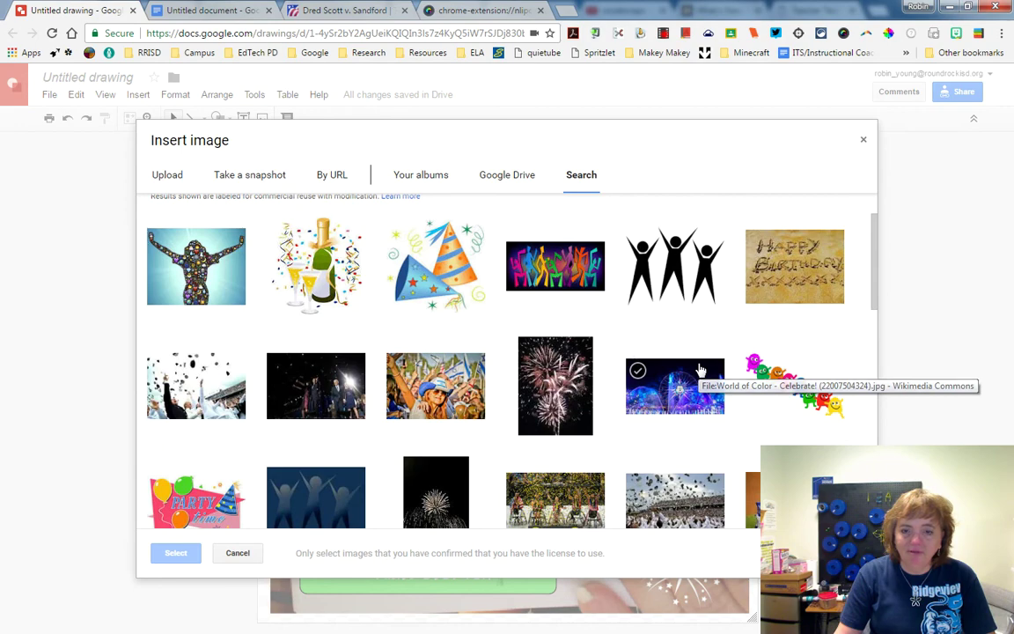
{"action": "scroll", "coordinate": [700, 370], "scroll_direction": "down", "scroll_amount": 1}
{"action": "scroll", "coordinate": [699, 370], "scroll_direction": "down", "scroll_amount": 1}
{"action": "scroll", "coordinate": [699, 370], "scroll_direction": "down", "scroll_amount": 1}
{"action": "scroll", "coordinate": [700, 369], "scroll_direction": "up", "scroll_amount": 5}
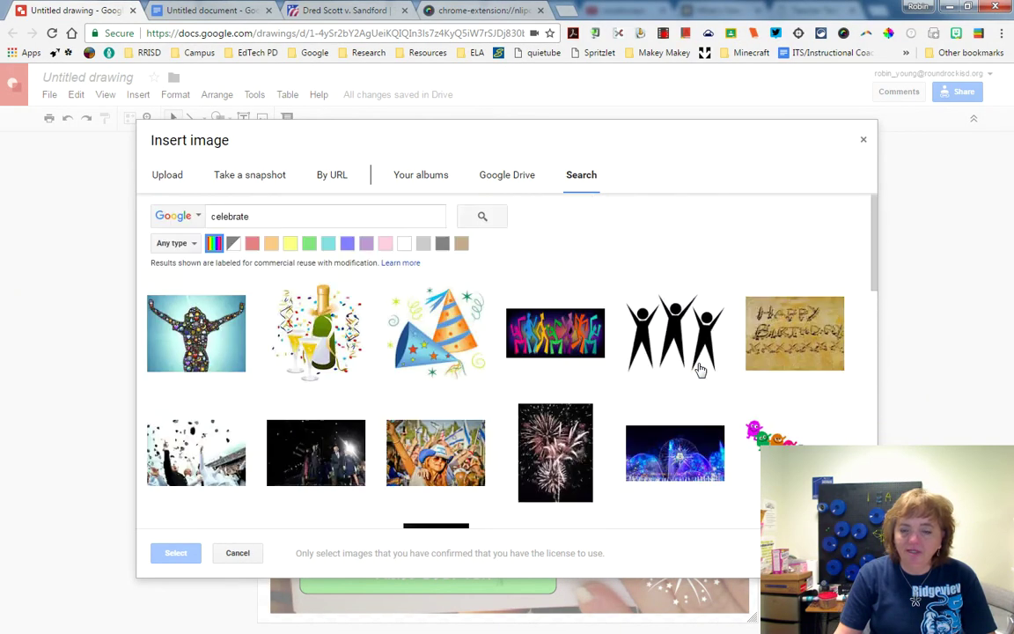
{"action": "left_click", "coordinate": [762, 436]}
{"action": "left_click", "coordinate": [174, 553]}
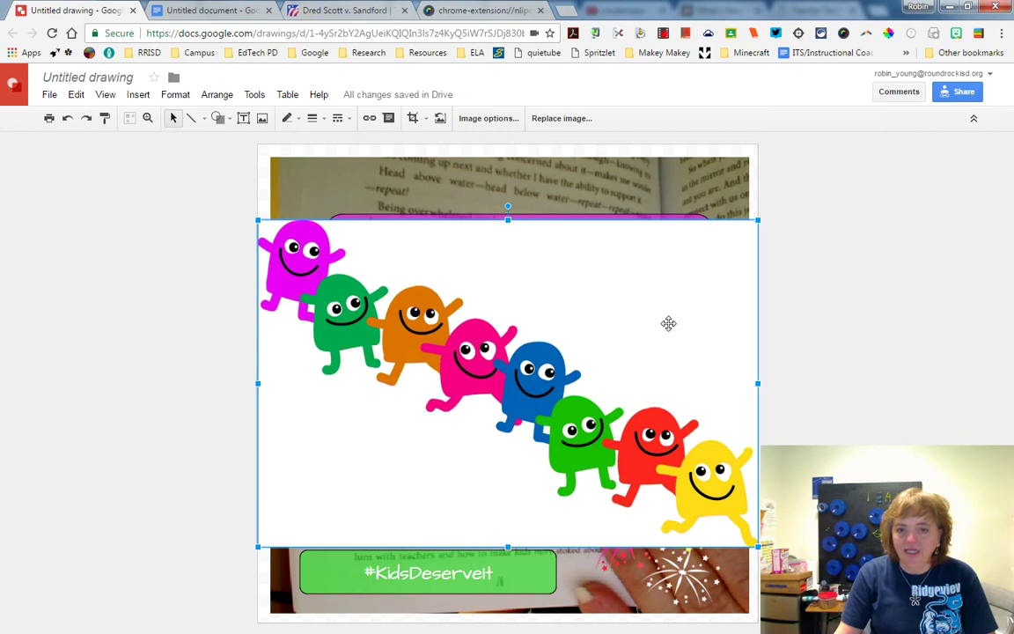
{"action": "key", "text": "Delete"}
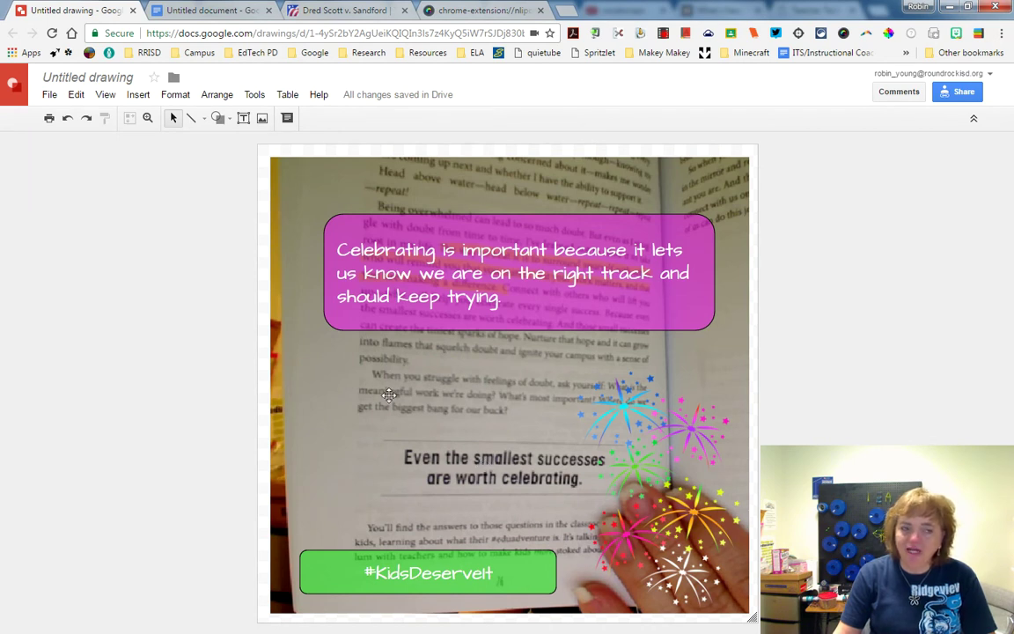
Open the File menu to browse publish-to-web and download options.
{"action": "left_click", "coordinate": [50, 94]}
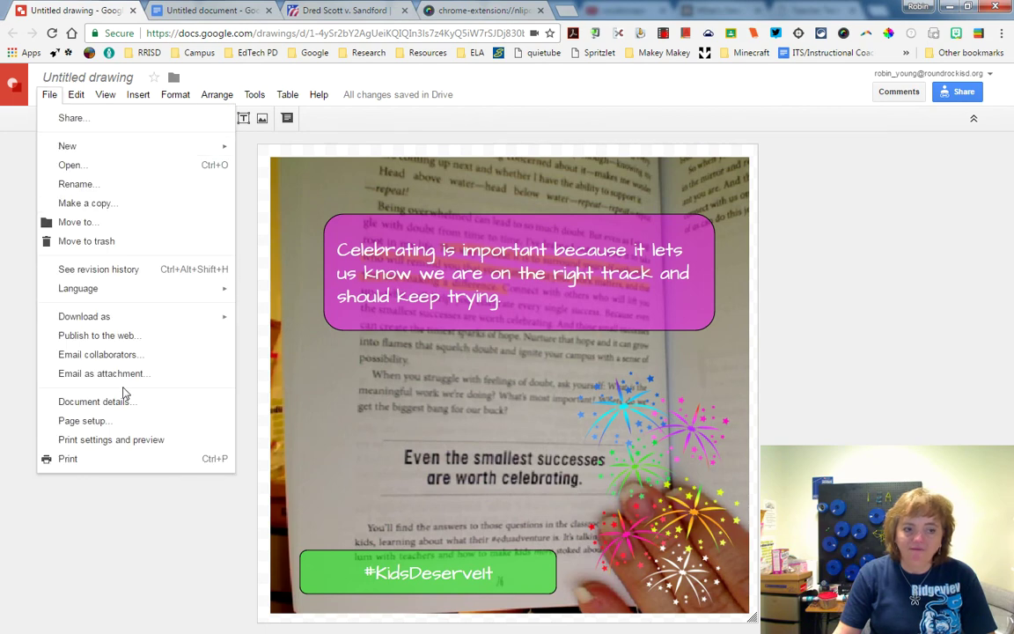